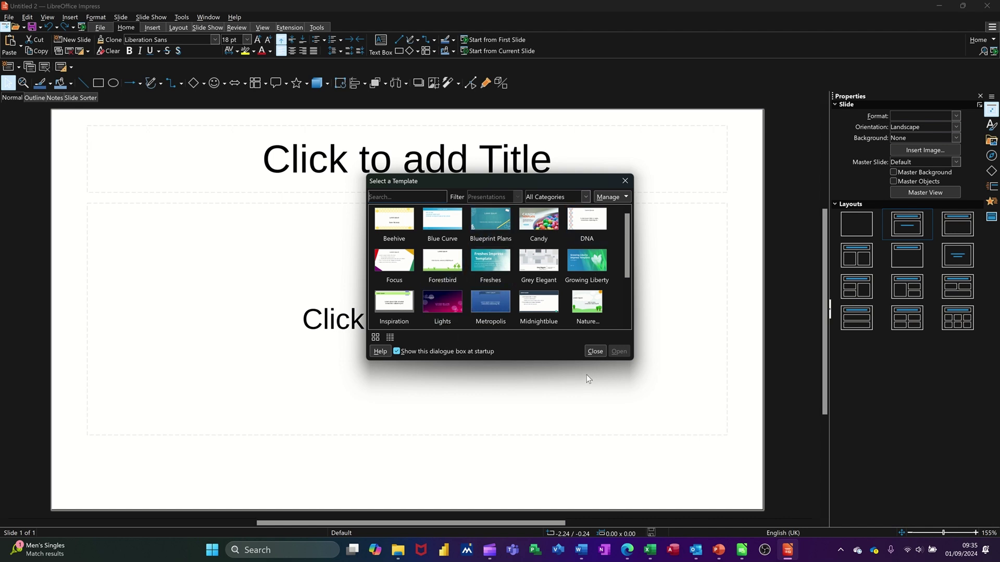
Step: Dismiss the template chooser to start from the default title-and-content slide
{"action": "left_click", "coordinate": [595, 352]}
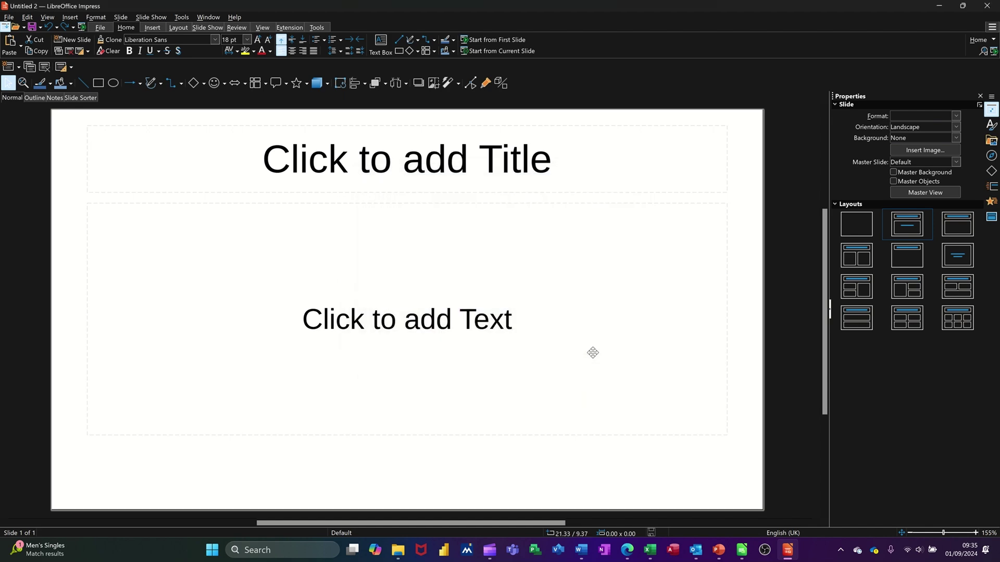
Step: Title the first slide 'Waterloo' and write '18th June 1815' beneath it
{"action": "left_click", "coordinate": [288, 176]}
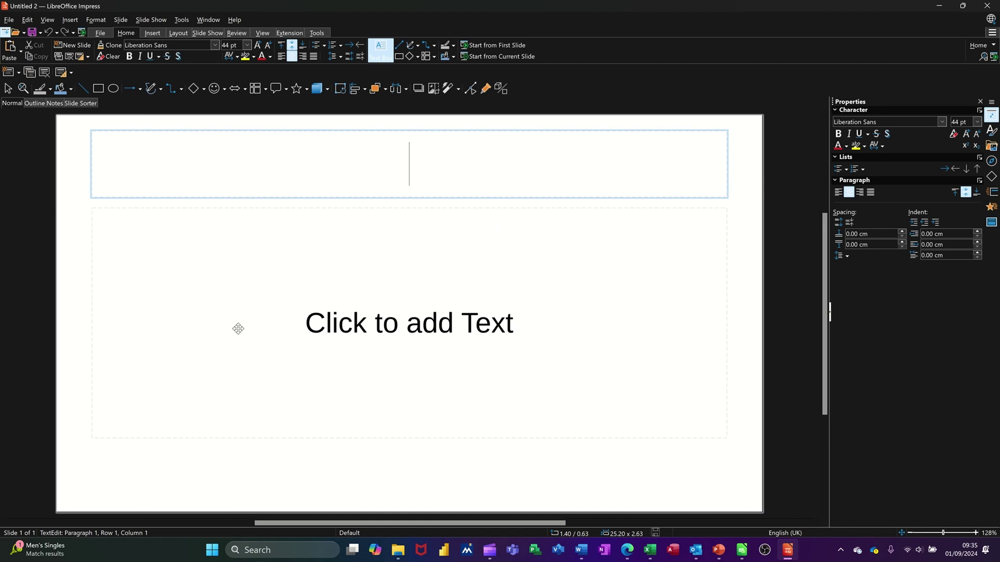
{"action": "type", "text": "Waterloo"}
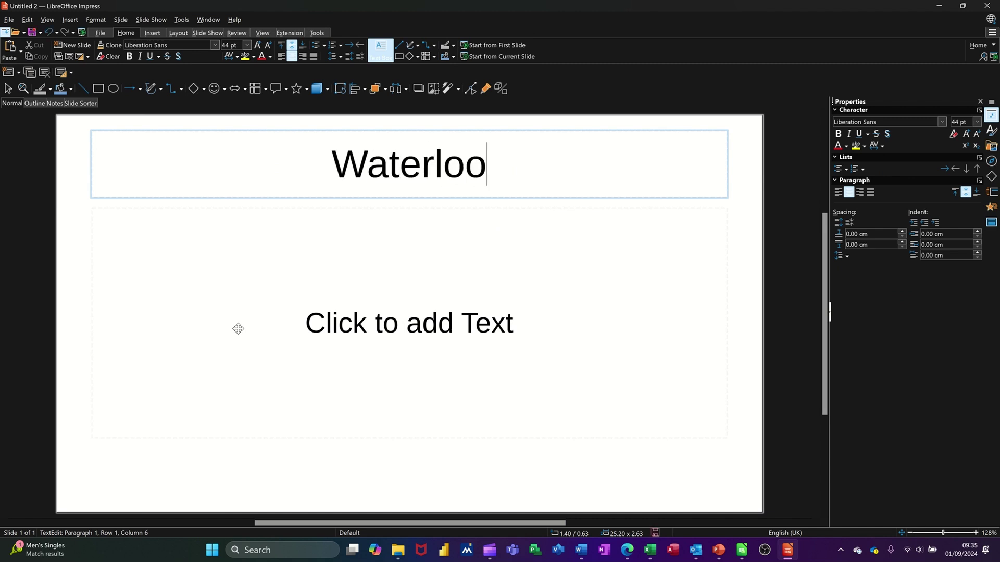
{"action": "left_click", "coordinate": [380, 332]}
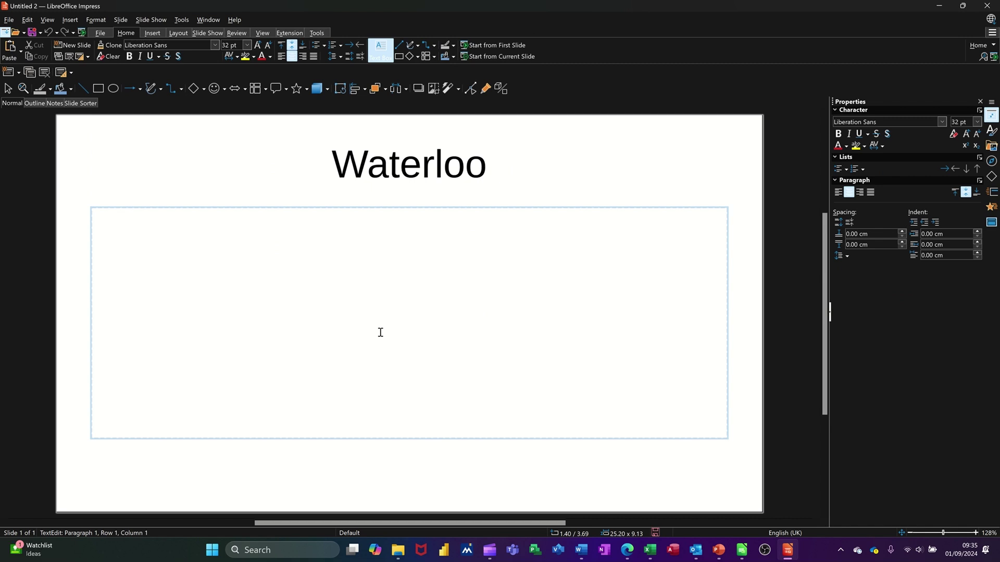
{"action": "type", "text": "18th June 1815"}
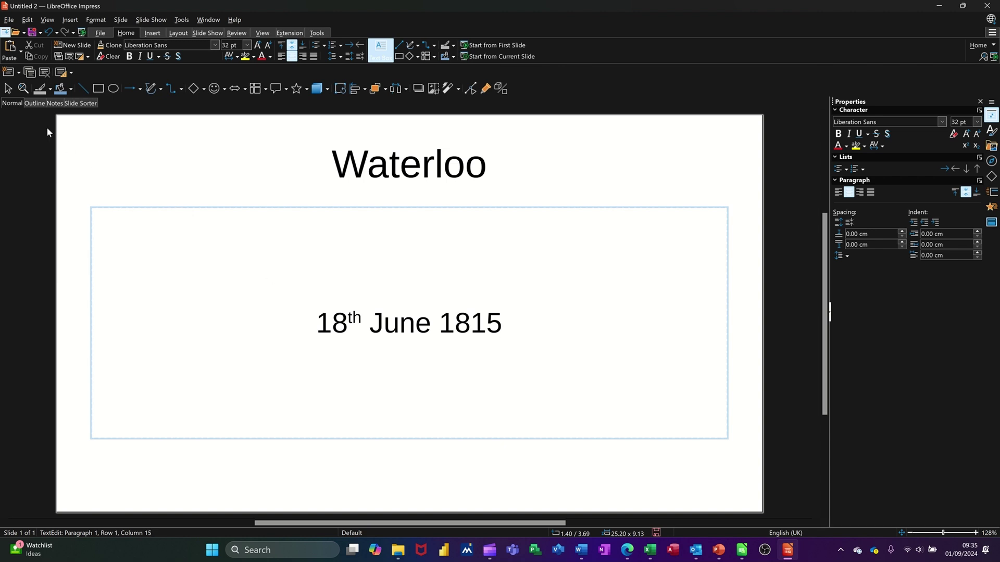
Step: Add a second slide titled 'British Forces'
{"action": "left_click", "coordinate": [7, 75]}
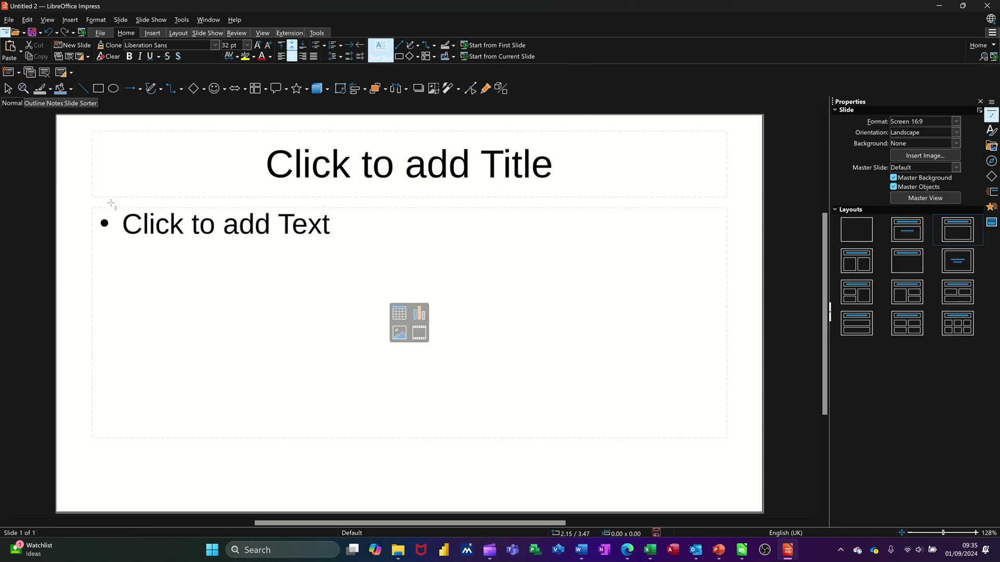
{"action": "left_click", "coordinate": [255, 167]}
{"action": "type", "text": "British Forces"}
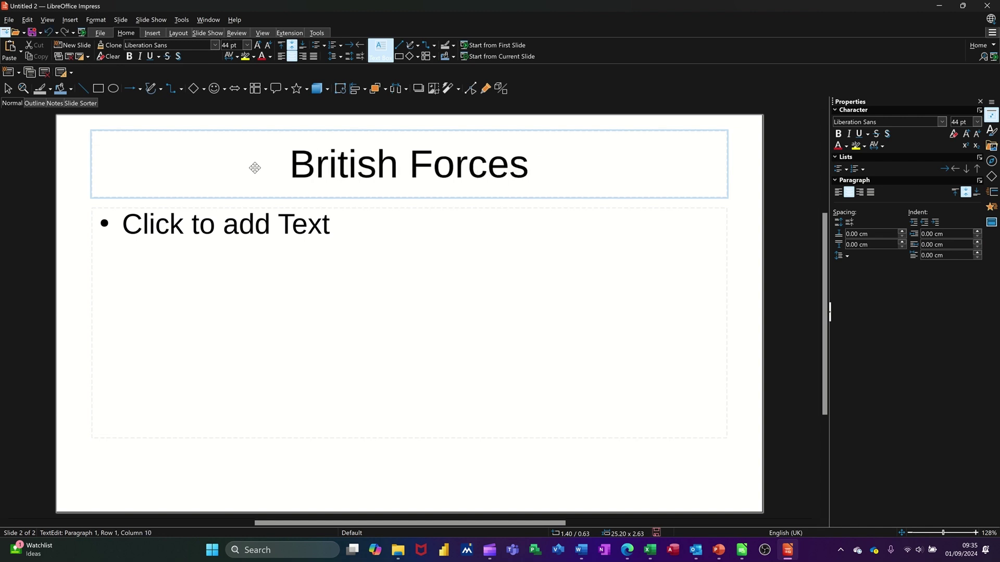
Step: List Wellington, Picton and Uxbridge as bullets, correcting the misspelt Uxbridge
{"action": "left_click", "coordinate": [189, 221]}
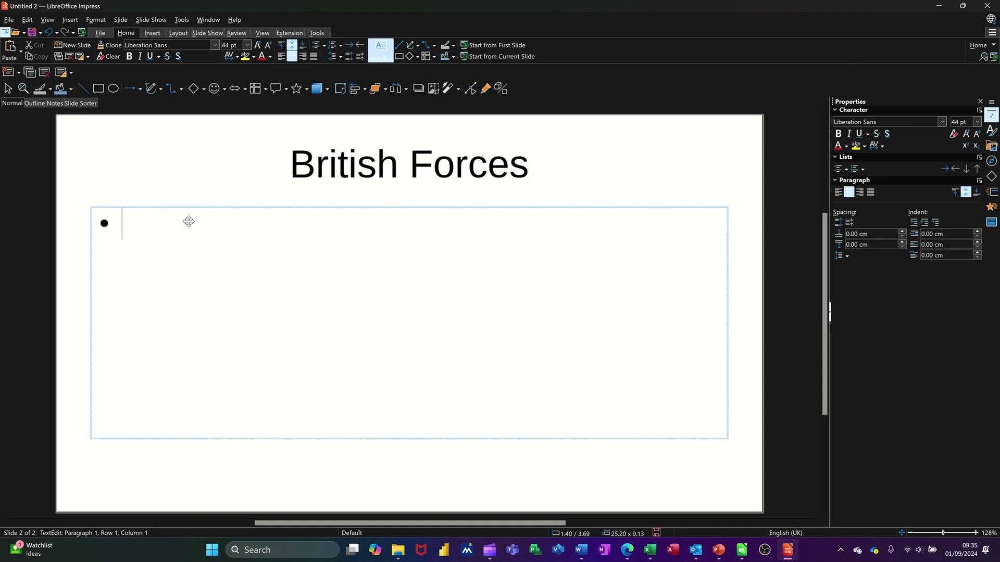
{"action": "type", "text": "We"}
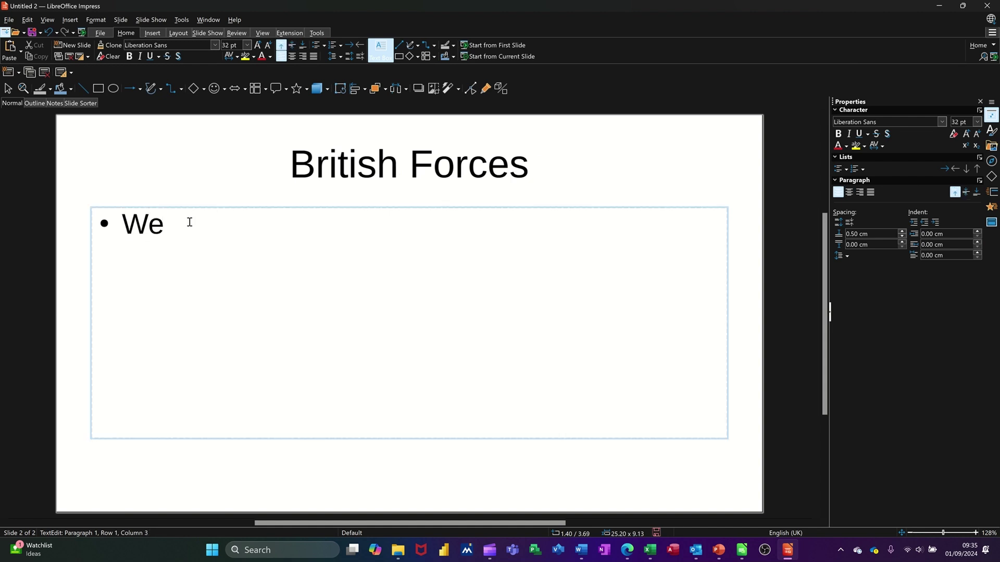
{"action": "type", "text": "llington"}
{"action": "key", "text": "Return"}
{"action": "type", "text": "Picton"}
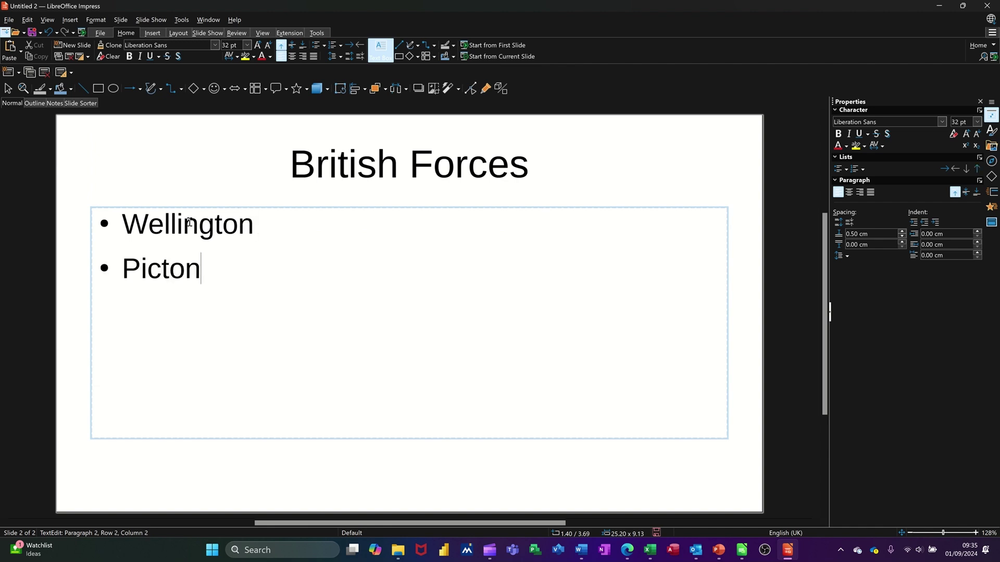
{"action": "key", "text": "Return"}
{"action": "type", "text": "Uxbriudge"}
{"action": "key", "text": "BackSpace"}
{"action": "key", "text": "BackSpace"}
{"action": "key", "text": "BackSpace"}
{"action": "key", "text": "BackSpace"}
{"action": "key", "text": "BackSpace"}
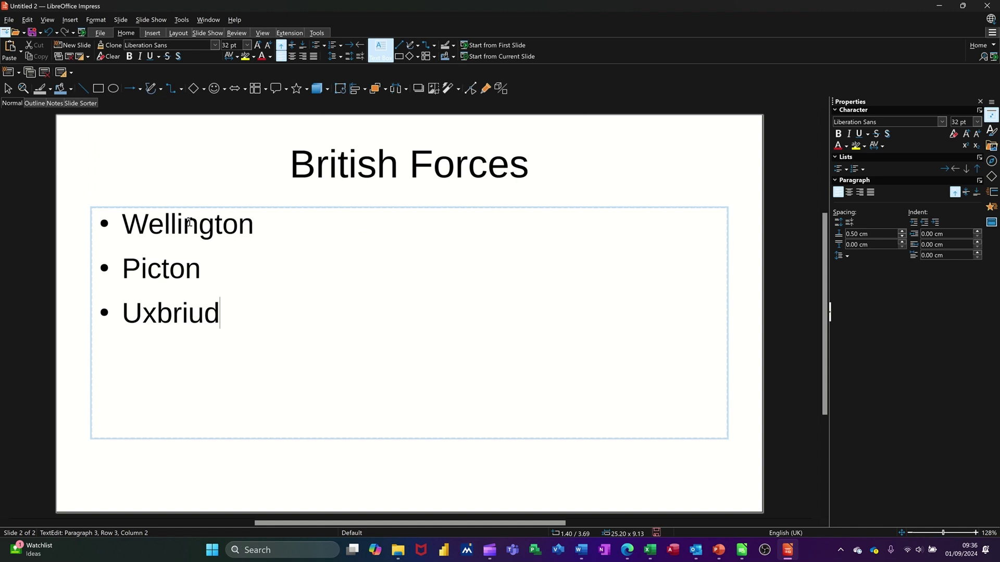
{"action": "type", "text": "idge"}
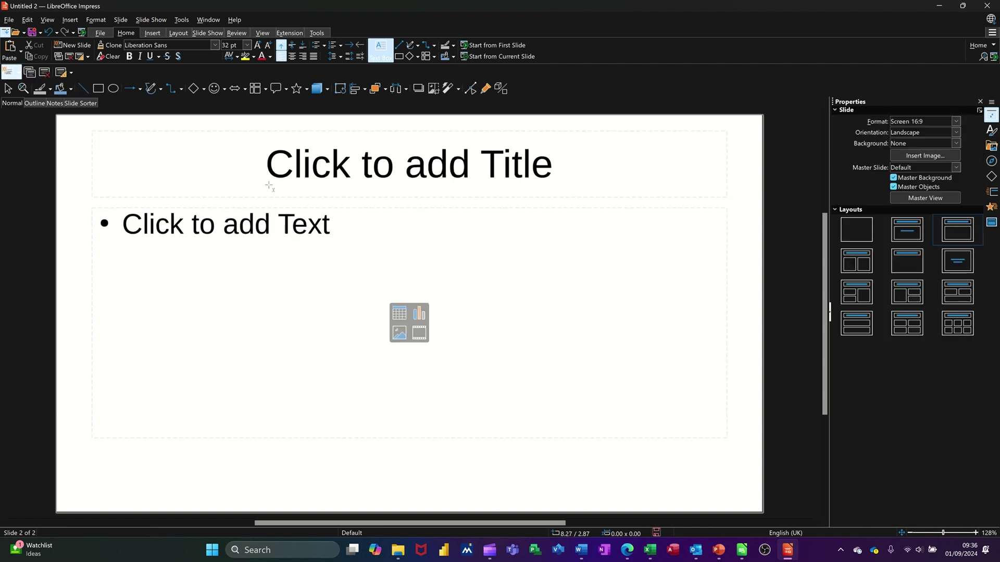
Step: Title the third slide 'French Forces' and list Napoleon, Ney and Murat as bullets
{"action": "left_click", "coordinate": [282, 166]}
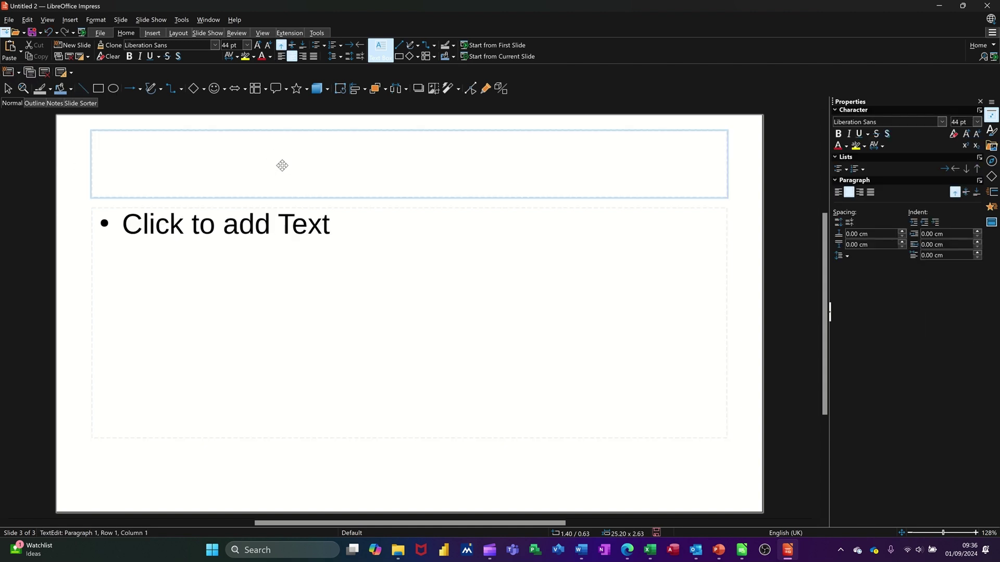
{"action": "type", "text": "French Forces"}
{"action": "left_click", "coordinate": [277, 222]}
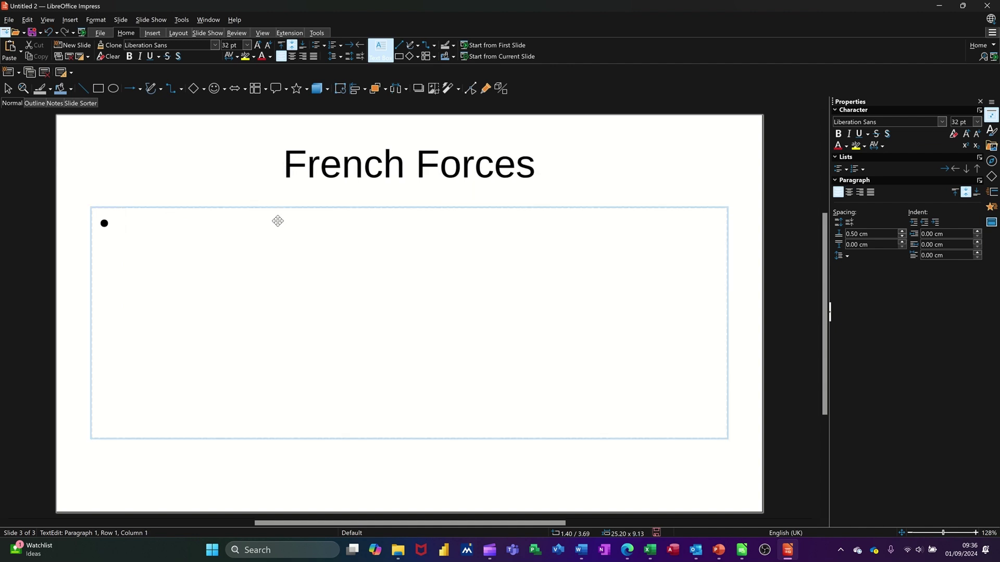
{"action": "type", "text": "Napoleon"}
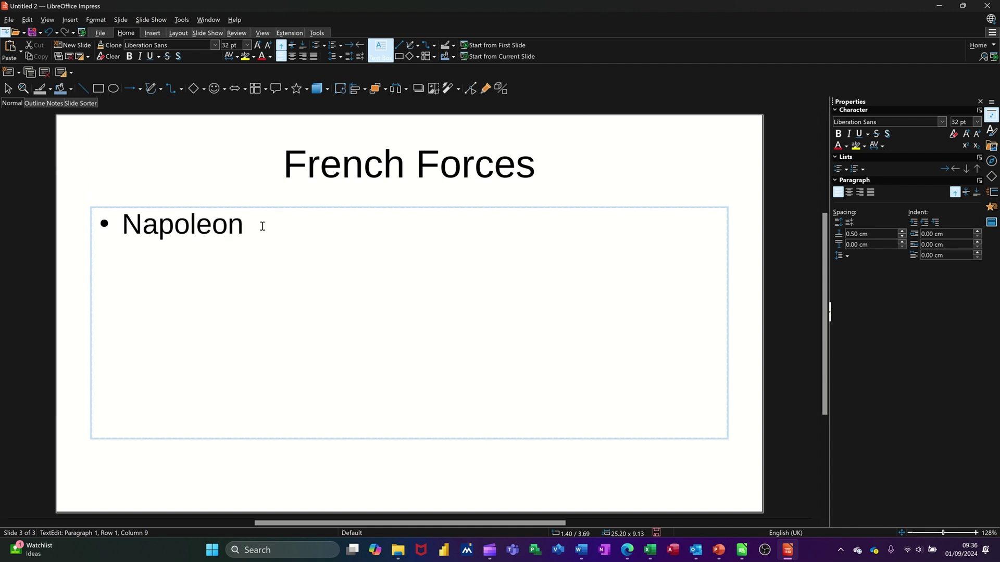
{"action": "key", "text": "Return"}
{"action": "type", "text": "Ney"}
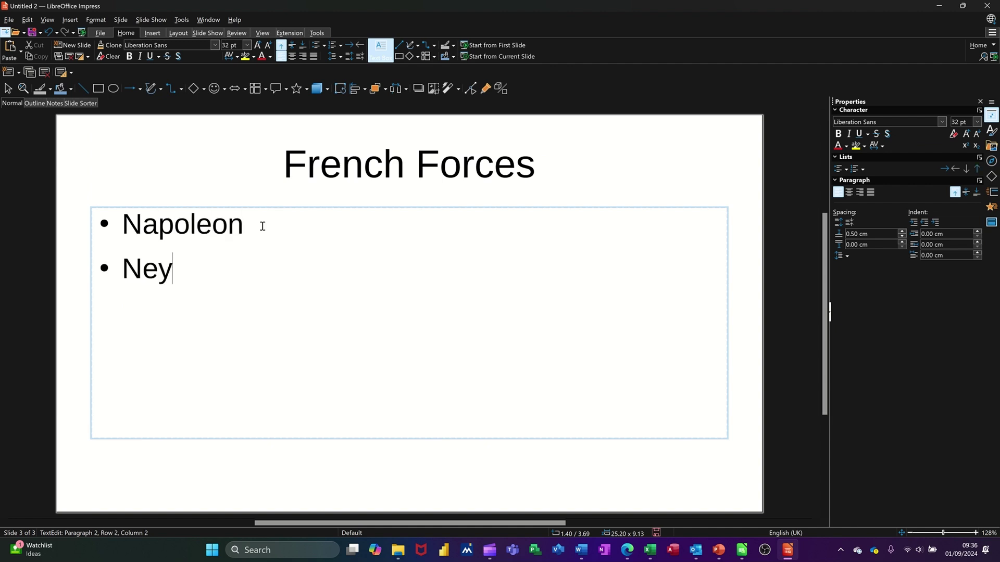
{"action": "key", "text": "Return"}
{"action": "type", "text": "Mu"}
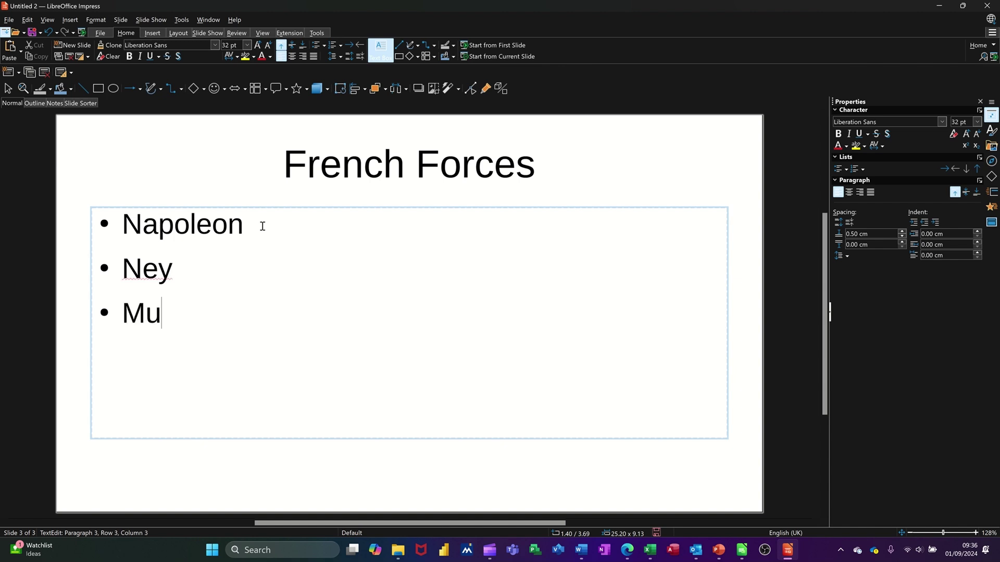
{"action": "type", "text": "rat"}
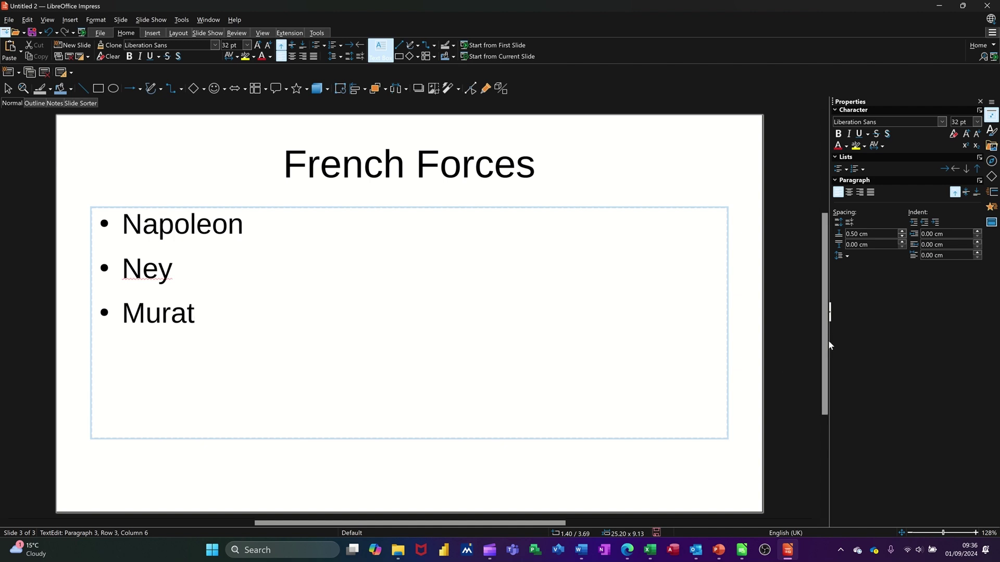
{"action": "left_click_drag", "start_coordinate": [828, 339], "coordinate": [813, 291]}
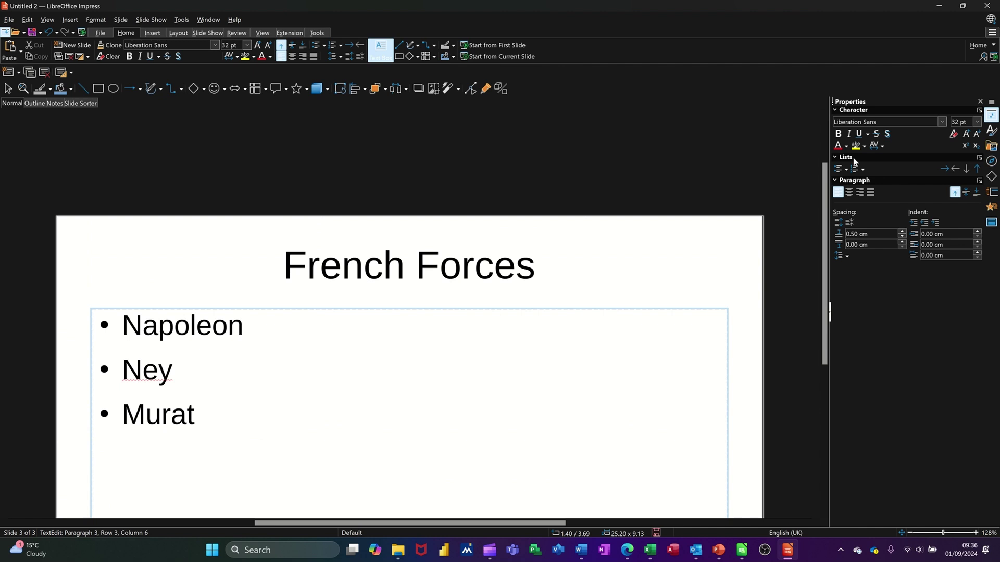
Step: In Outline view, move Murat above Ney, then back to the end of the list
{"action": "left_click", "coordinate": [34, 103]}
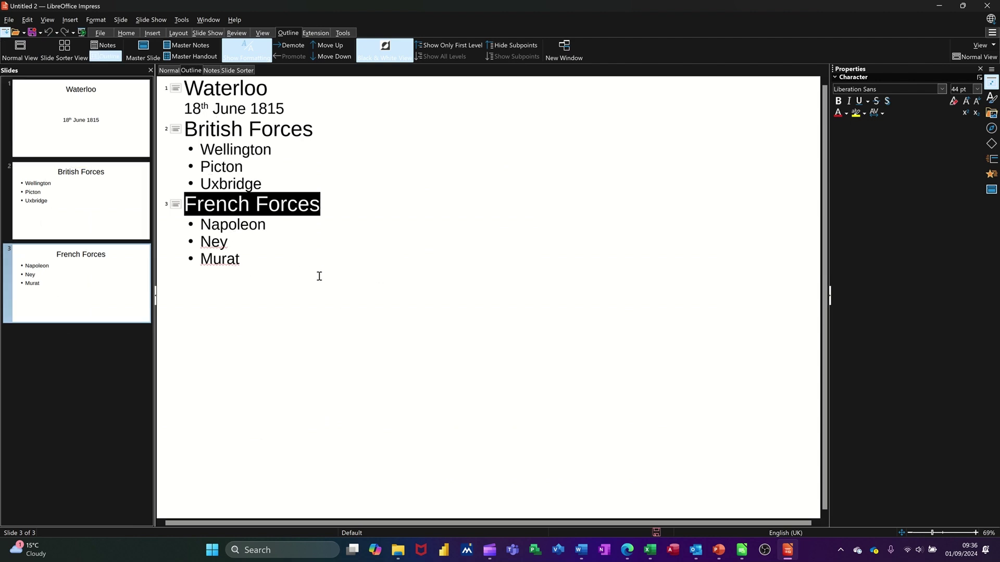
{"action": "left_click", "coordinate": [188, 259]}
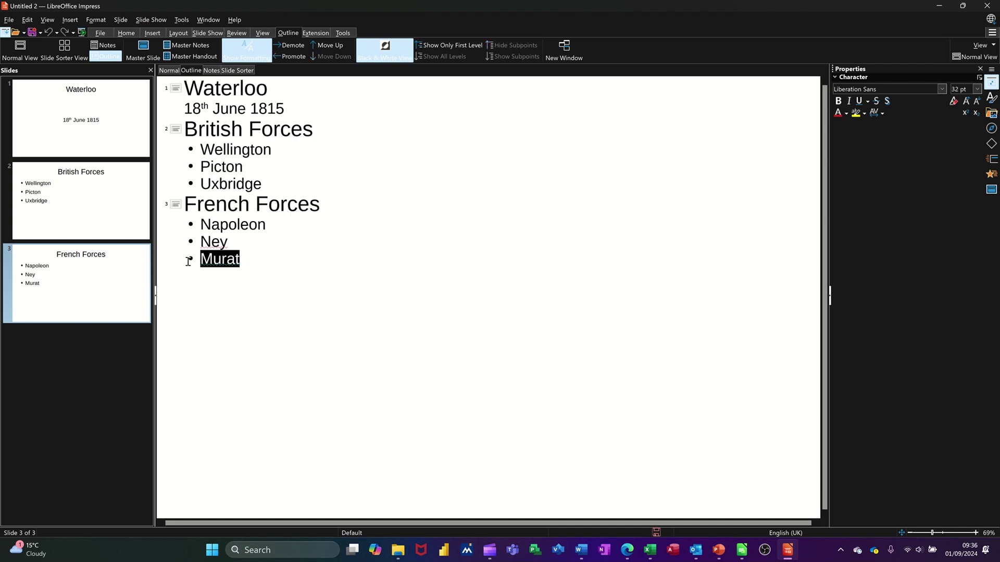
{"action": "left_click_drag", "start_coordinate": [188, 259], "coordinate": [193, 244]}
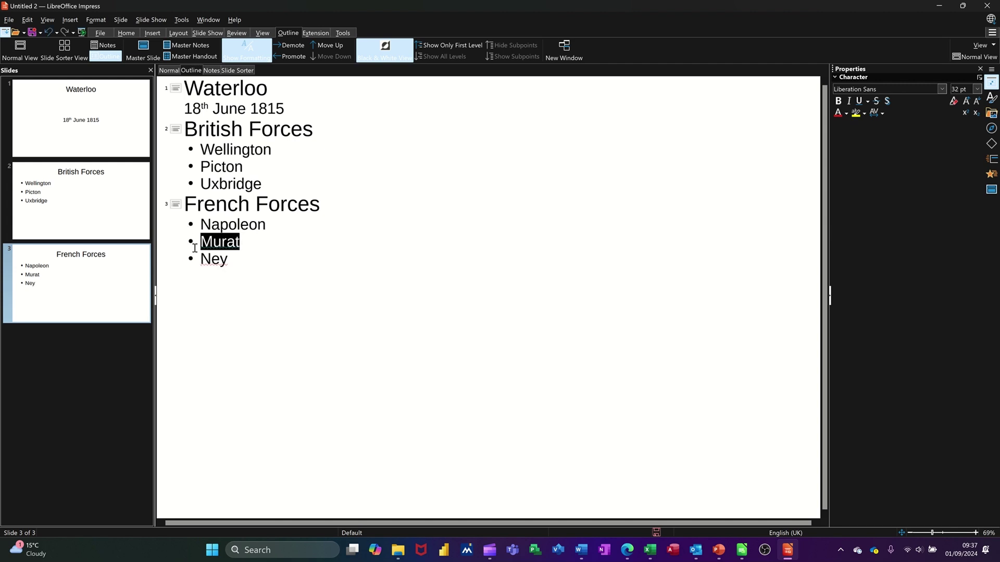
{"action": "left_click_drag", "start_coordinate": [188, 242], "coordinate": [192, 268]}
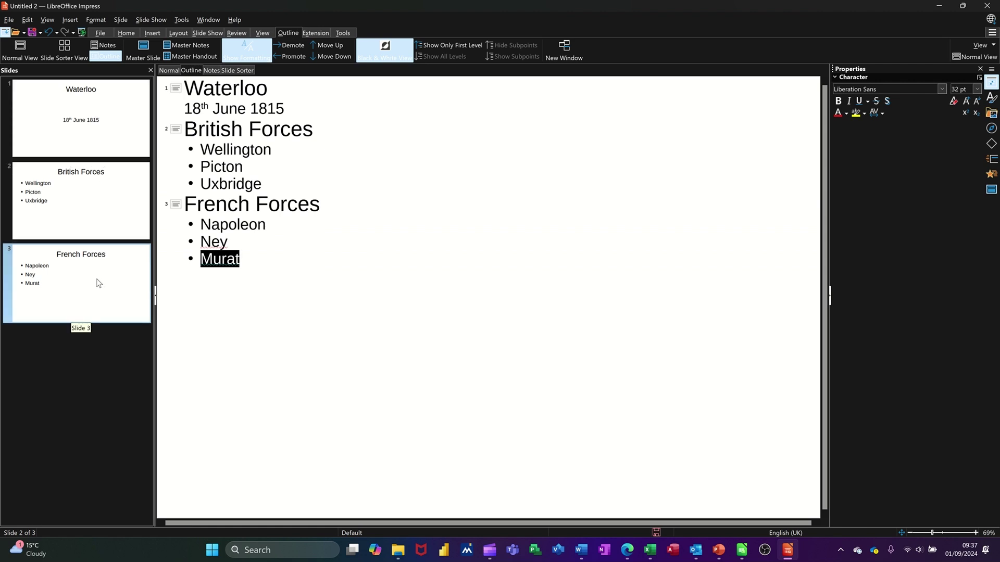
Step: Drag the French Forces slide around in the outline to reorder the slides
{"action": "left_click_drag", "start_coordinate": [99, 282], "coordinate": [98, 161]}
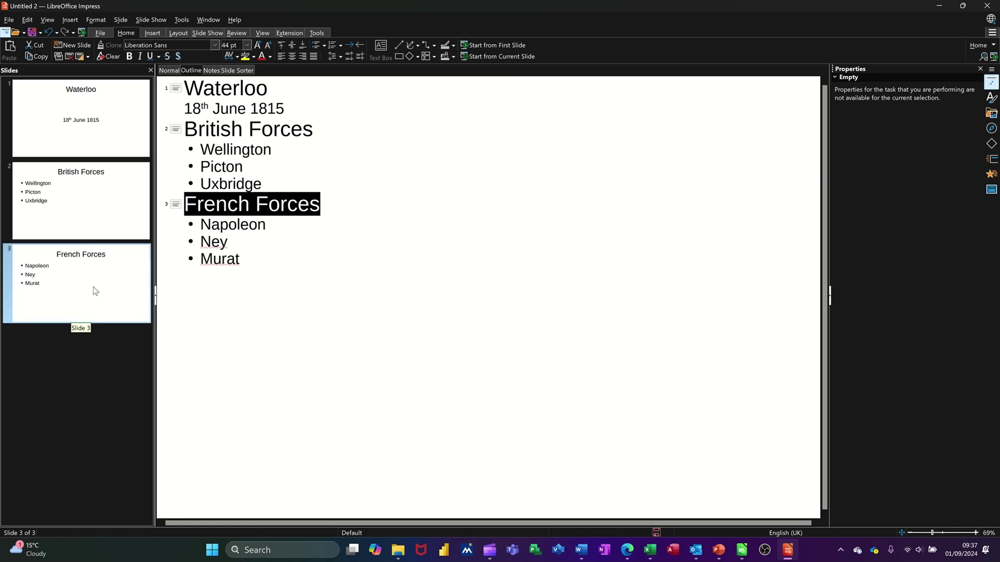
{"action": "left_click_drag", "start_coordinate": [91, 285], "coordinate": [37, 138]}
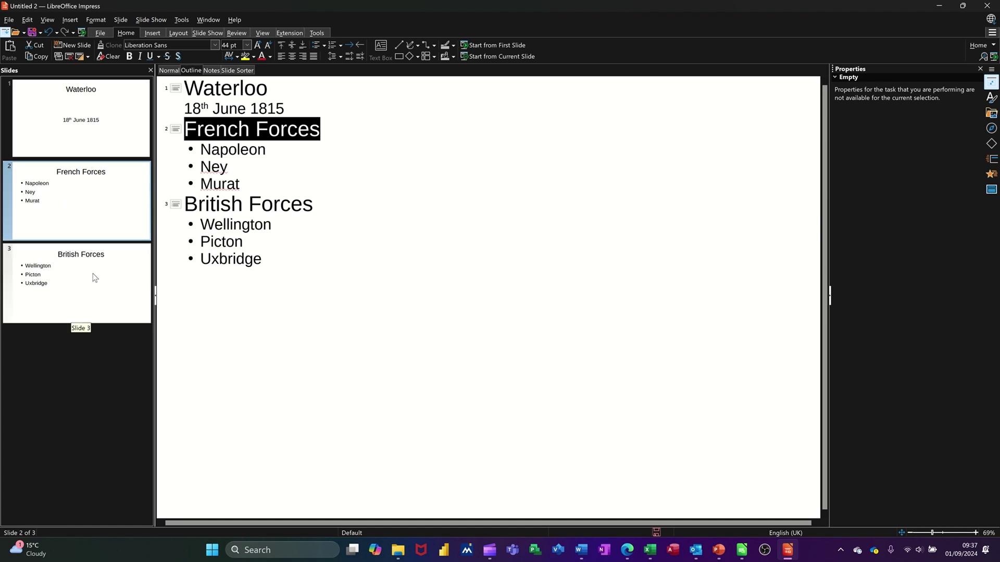
{"action": "left_click_drag", "start_coordinate": [101, 285], "coordinate": [94, 162]}
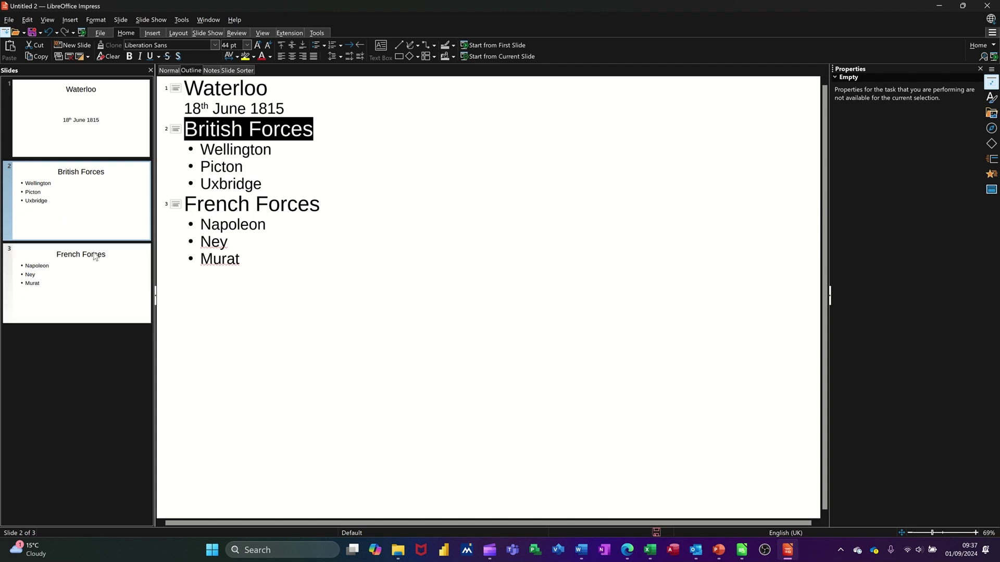
Step: Make British Forces the current slide, view it full-size, then return to the outline
{"action": "left_click", "coordinate": [99, 222]}
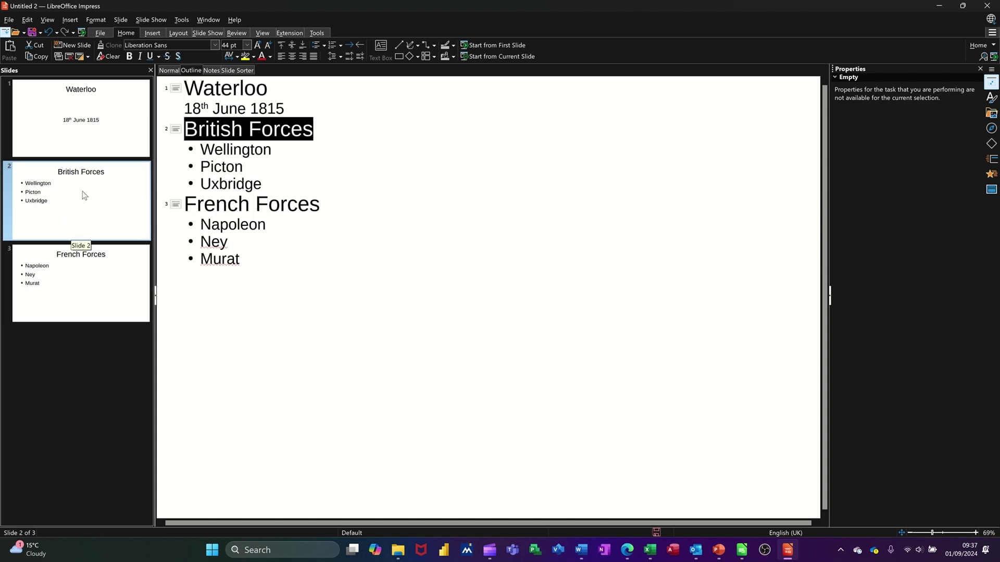
{"action": "left_click", "coordinate": [168, 71]}
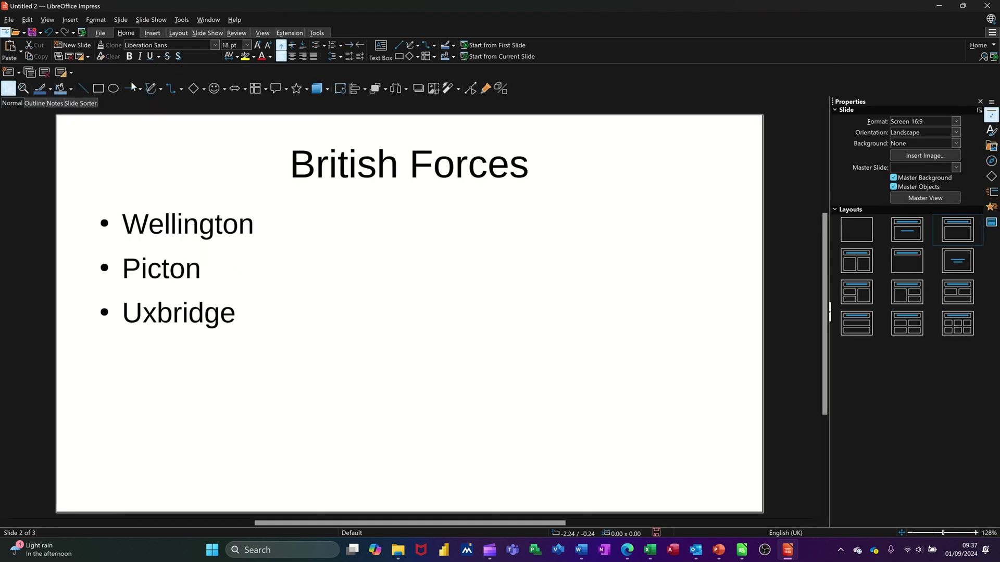
{"action": "left_click", "coordinate": [37, 104]}
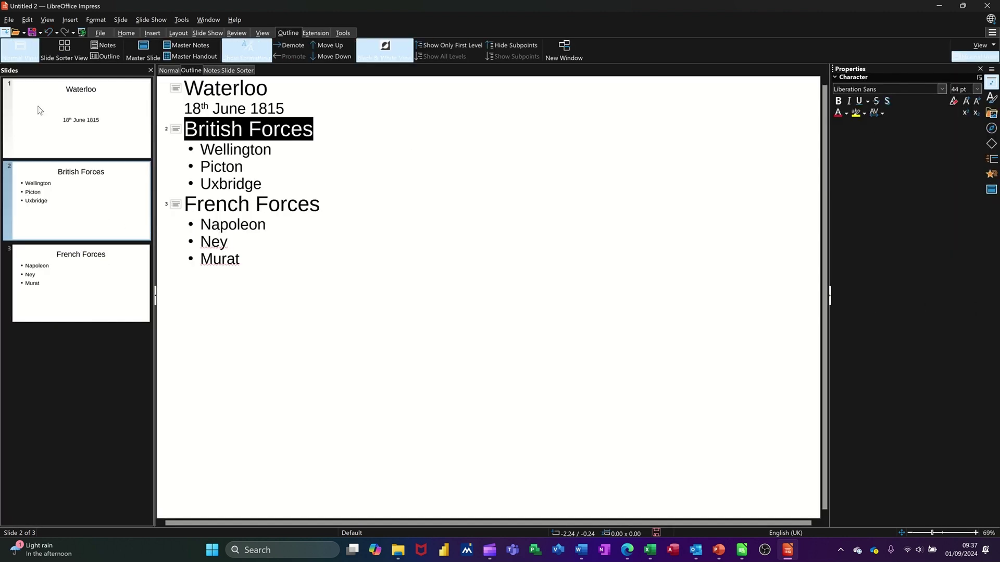
Step: Show the British Forces notes page and turn its notes area into a numbered list
{"action": "left_click", "coordinate": [211, 71]}
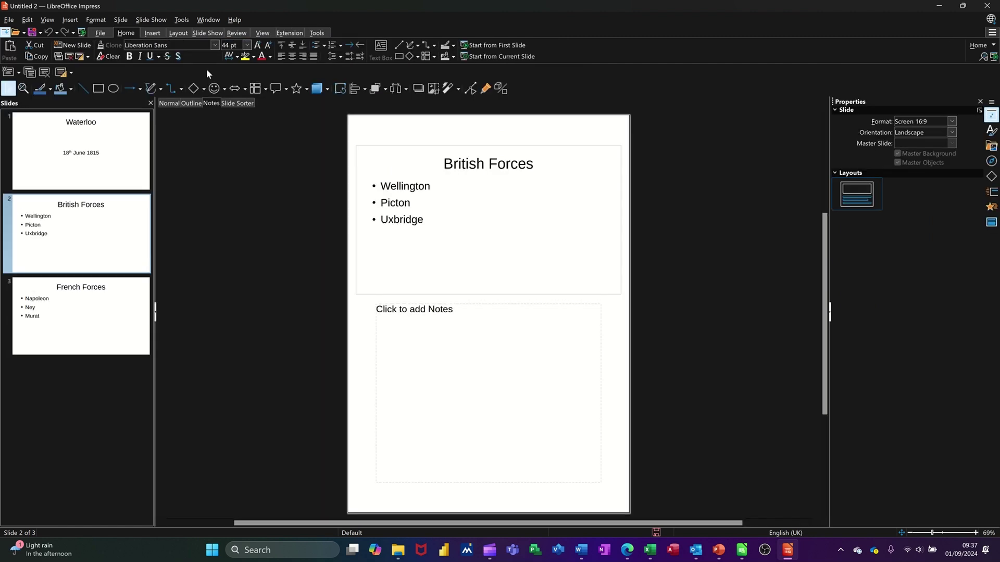
{"action": "left_click", "coordinate": [416, 315]}
{"action": "left_click", "coordinate": [417, 316]}
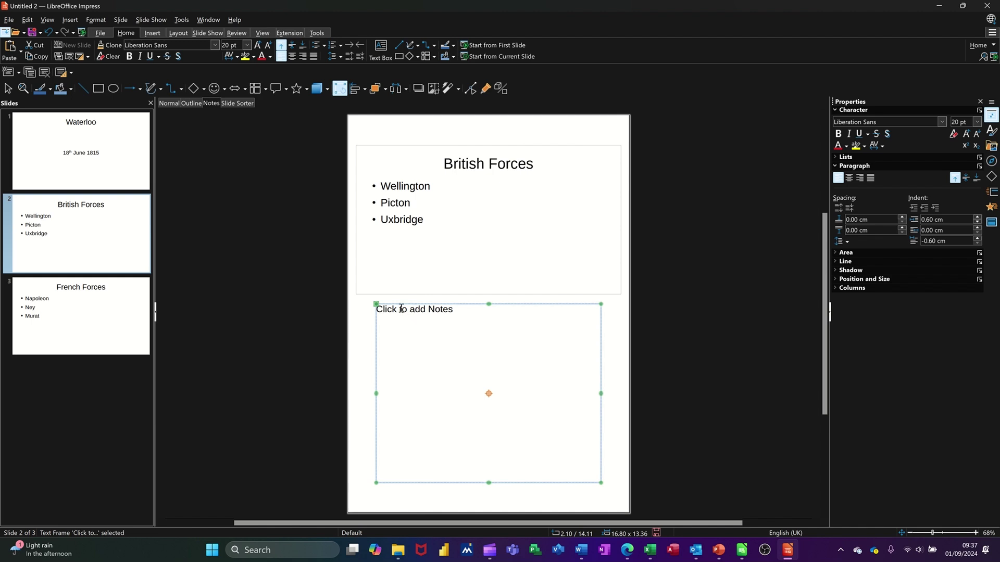
{"action": "left_click", "coordinate": [401, 308]}
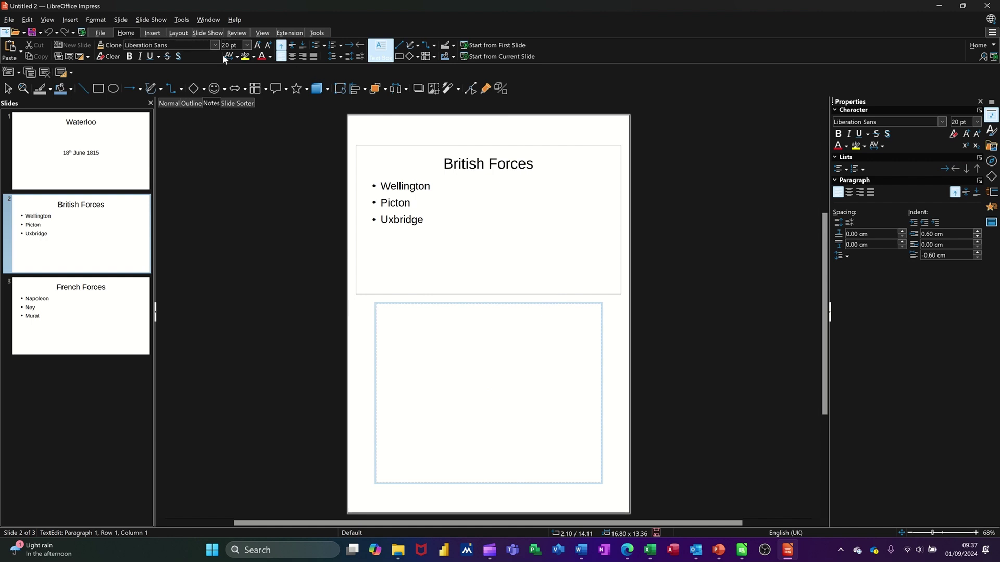
{"action": "left_click", "coordinate": [333, 45]}
Step: Enter the notes Born 1769 – 1852, Forgot his uniform, and Lost leg
{"action": "type", "text": "Born 1769 - 1852"}
{"action": "key", "text": "Return"}
{"action": "type", "text": "2)"}
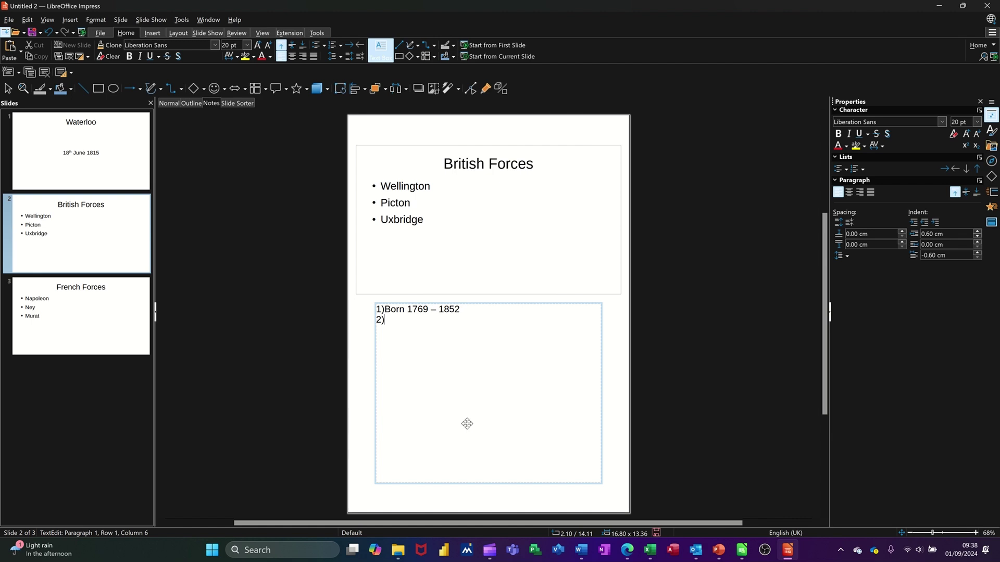
{"action": "type", "text": "Forgot his uniform"}
{"action": "key", "text": "Return"}
{"action": "type", "text": "Lost leg"}
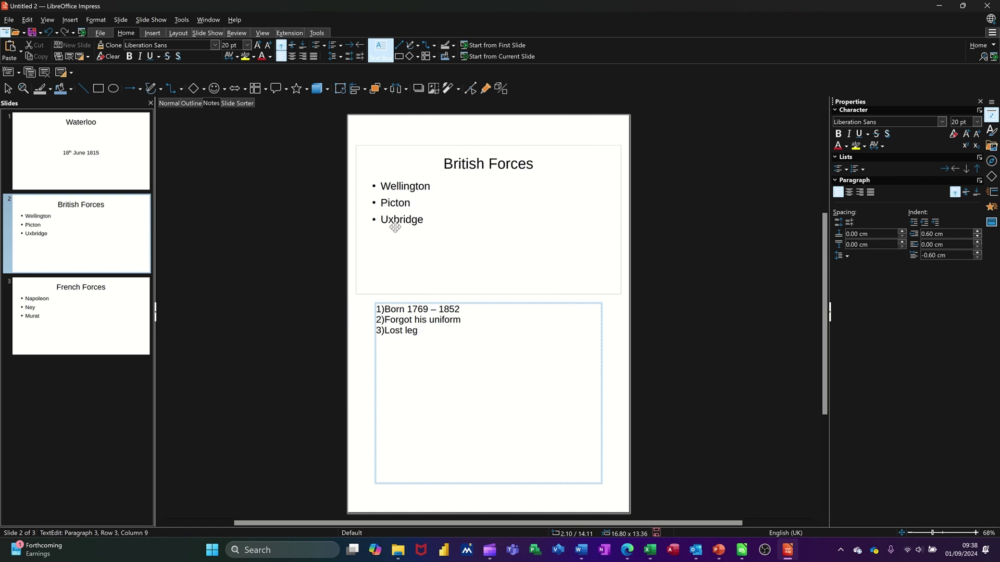
Step: View Waterloo, British Forces and French Forces as thumbnails in Slide Sorter
{"action": "left_click", "coordinate": [232, 102]}
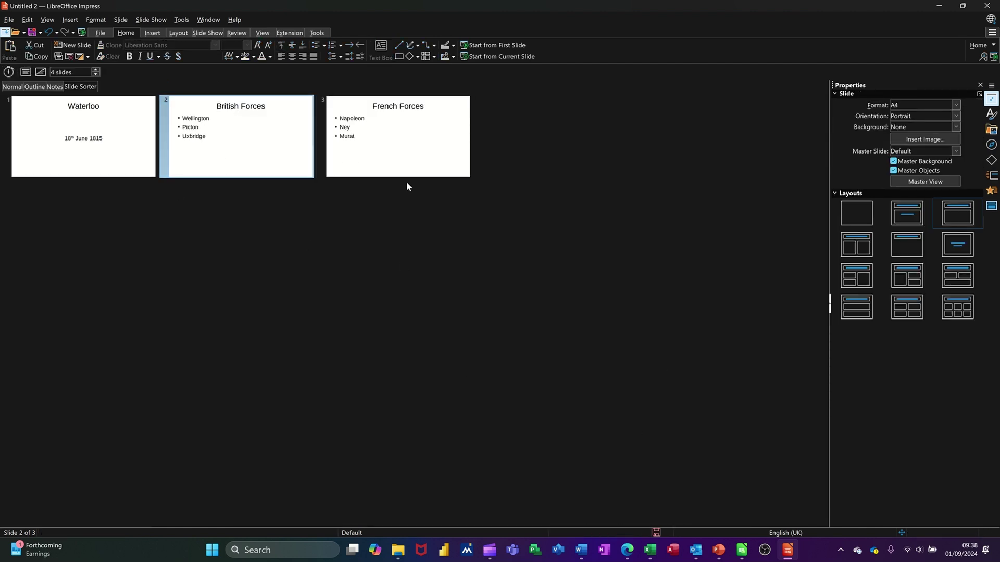
{"action": "left_click_drag", "start_coordinate": [374, 151], "coordinate": [281, 151]}
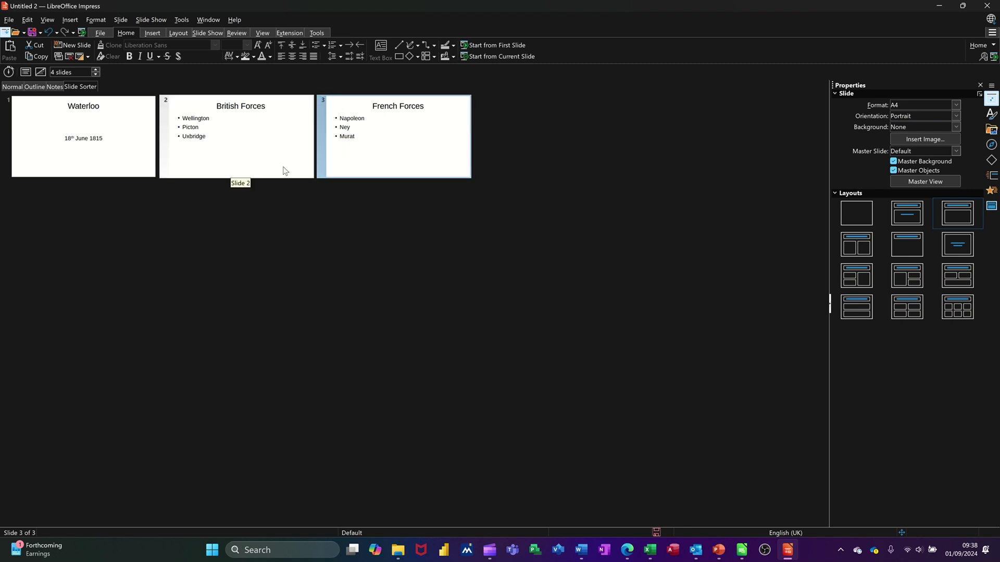
Step: Show the French Forces slide full-size in Normal view after briefly checking the outline
{"action": "left_click", "coordinate": [13, 87]}
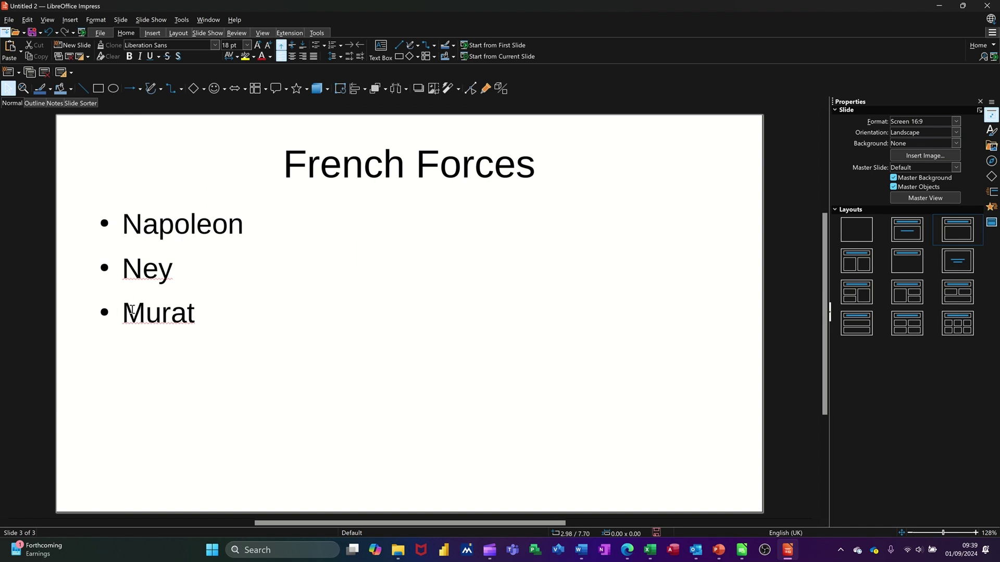
{"action": "left_click", "coordinate": [35, 104]}
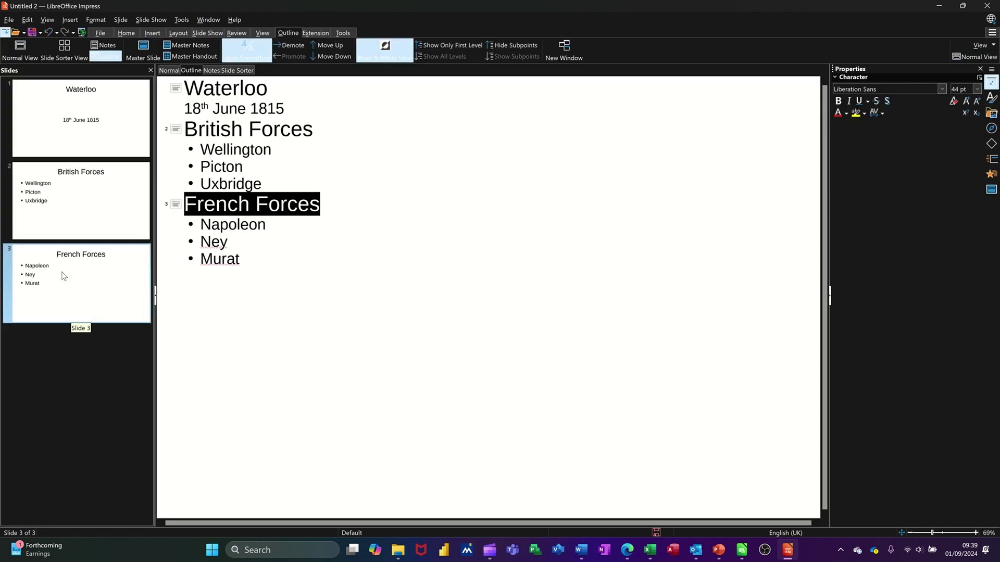
{"action": "left_click", "coordinate": [168, 70]}
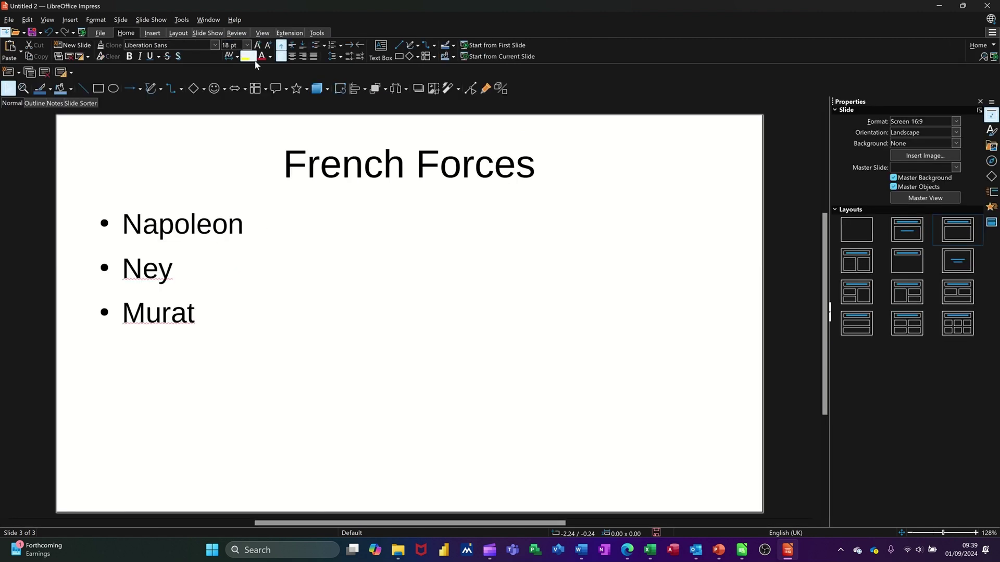
{"action": "left_click", "coordinate": [263, 33]}
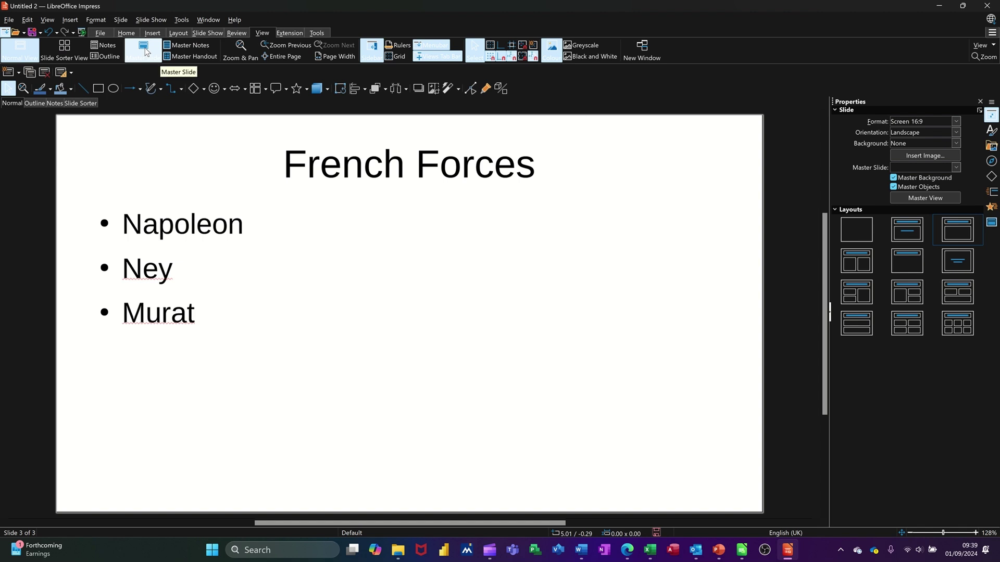
Step: On the slide master, apply right-pointing arrow bullets to all seven outline levels
{"action": "left_click", "coordinate": [145, 52]}
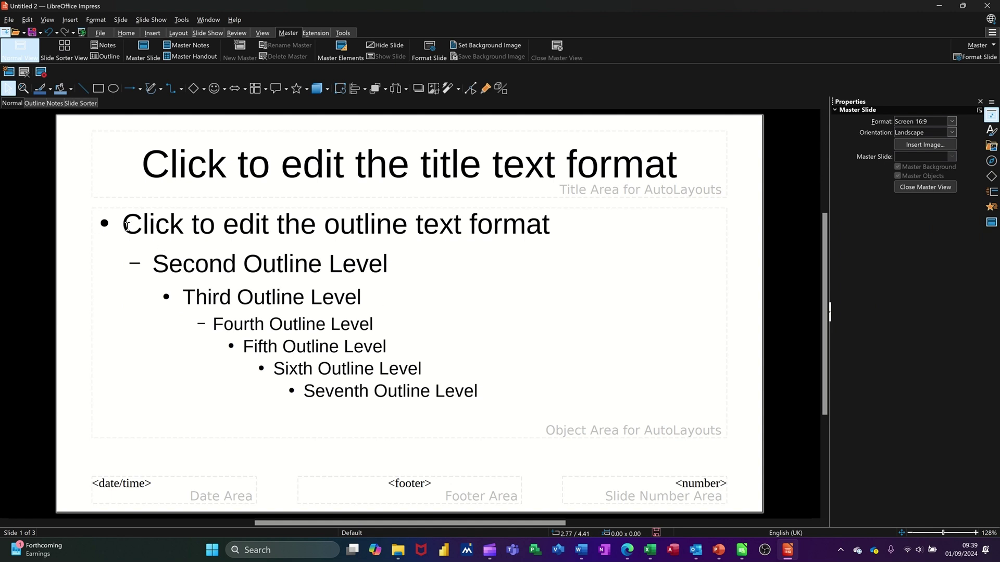
{"action": "left_click_drag", "start_coordinate": [126, 226], "coordinate": [480, 396]}
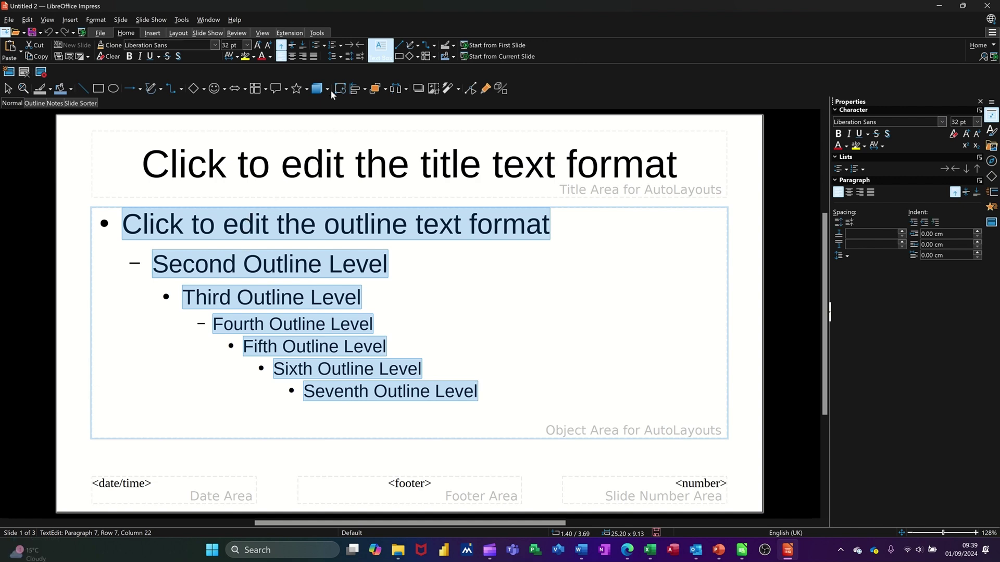
{"action": "left_click", "coordinate": [326, 48]}
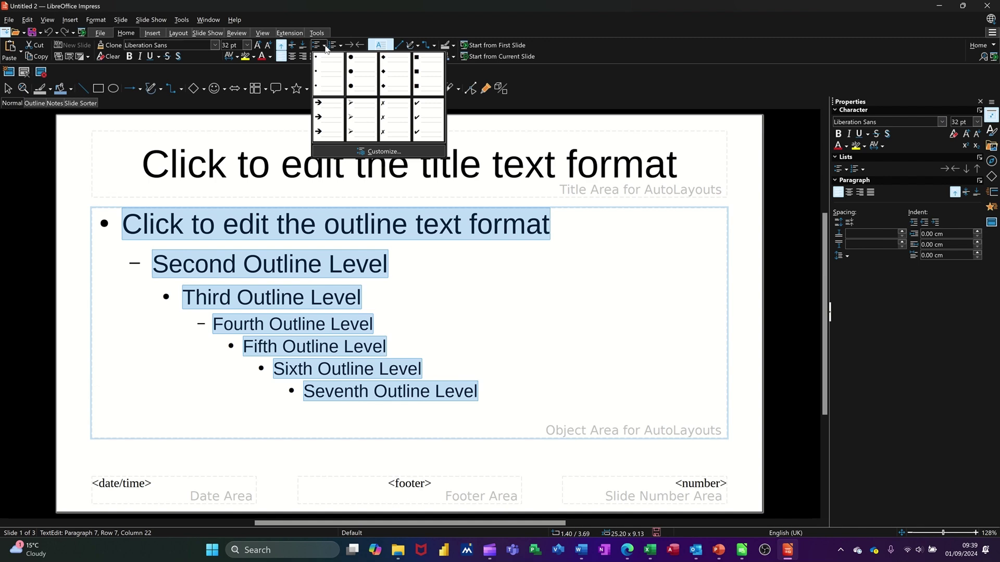
{"action": "left_click", "coordinate": [357, 122]}
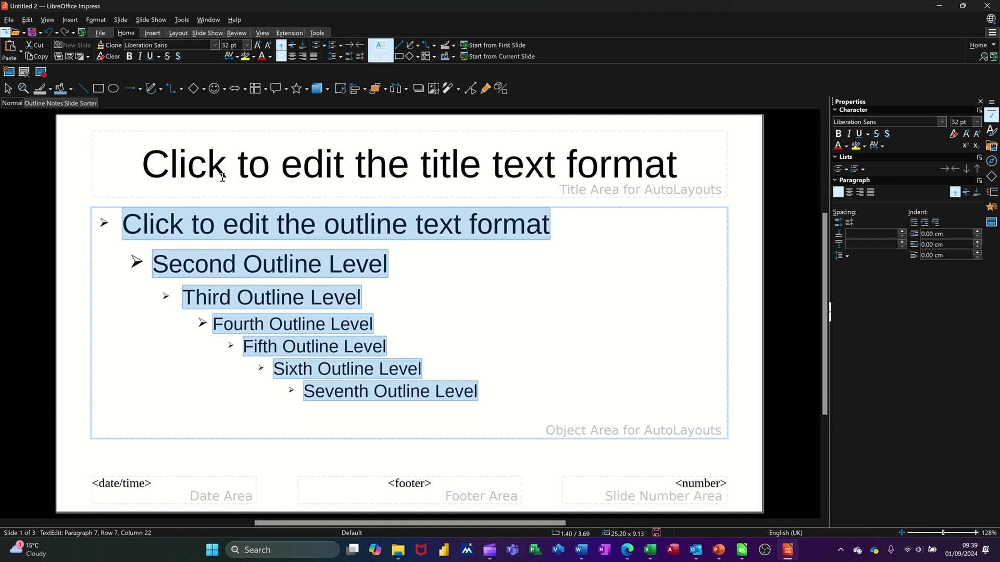
Step: Insert the British flag picture and move it to the master's top-right corner
{"action": "left_click", "coordinate": [71, 20]}
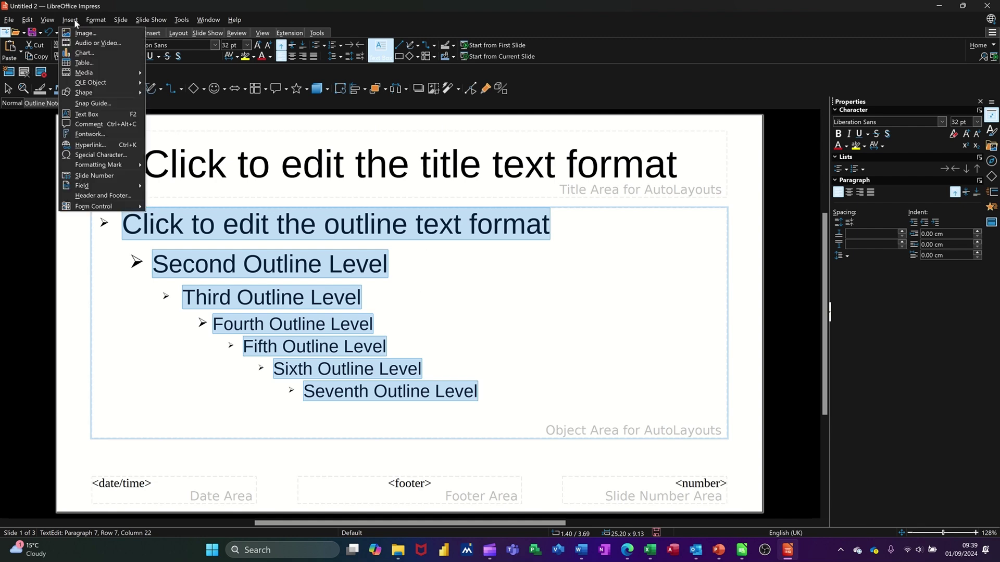
{"action": "left_click", "coordinate": [84, 33]}
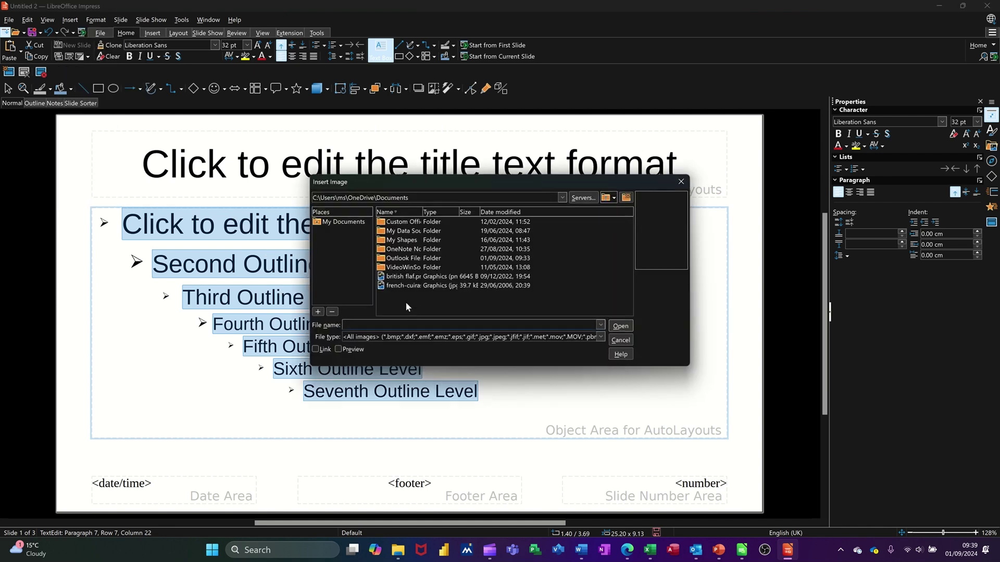
{"action": "double_click", "coordinate": [399, 279]}
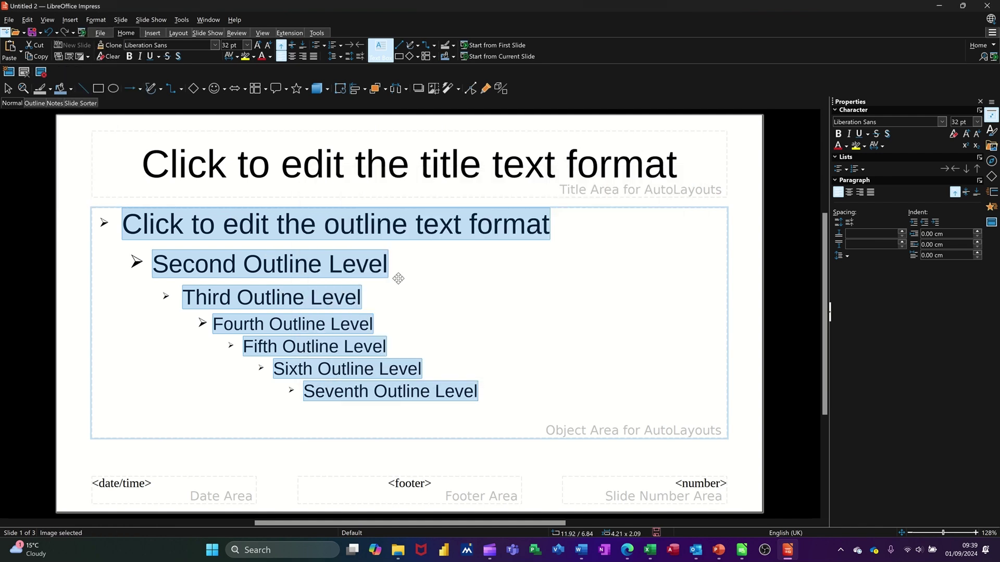
{"action": "left_click_drag", "start_coordinate": [422, 323], "coordinate": [719, 153]}
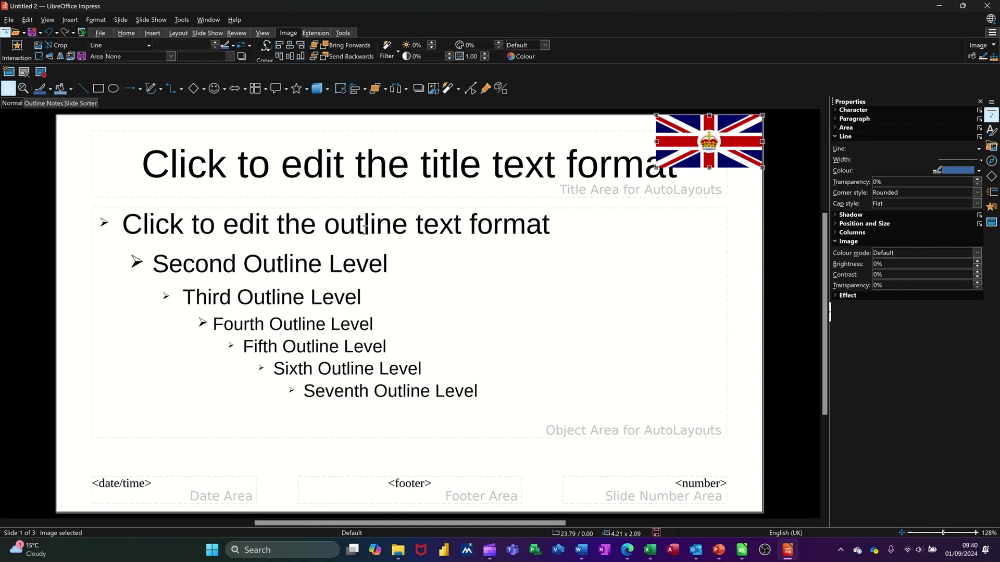
{"action": "left_click", "coordinate": [402, 209]}
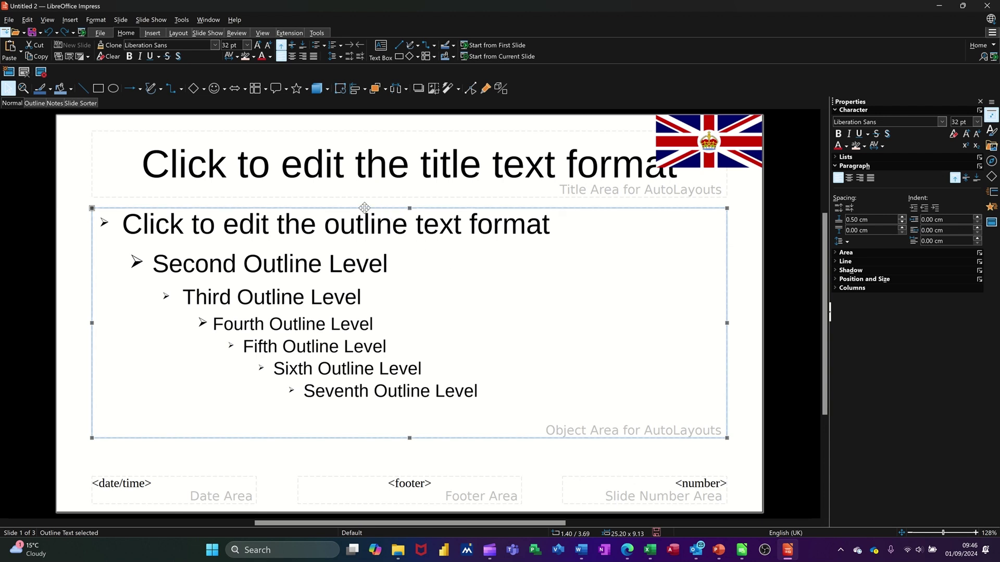
Step: Fill the master background with the solid colour Light Teal 1 (50938a)
{"action": "left_click", "coordinate": [80, 247]}
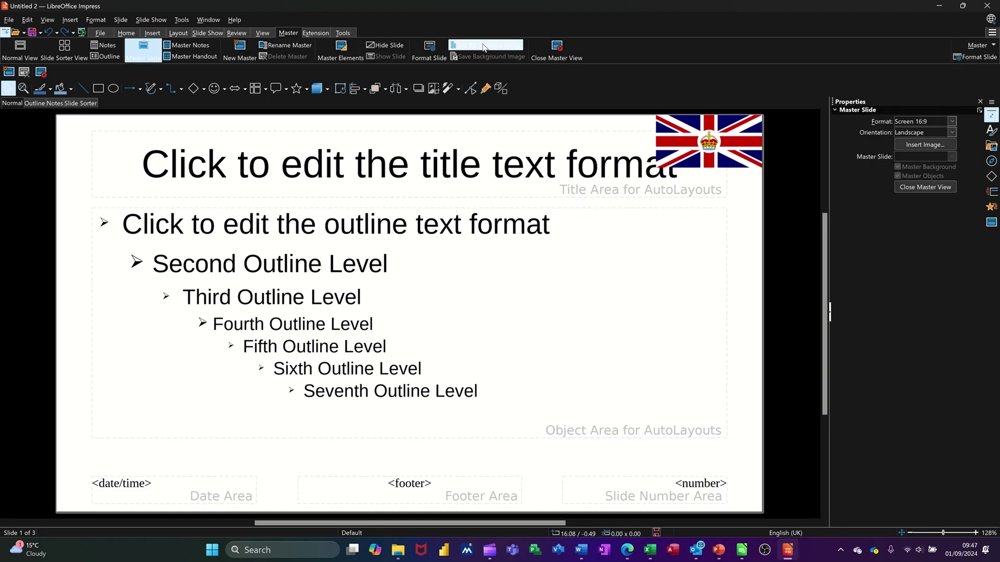
{"action": "left_click", "coordinate": [426, 51]}
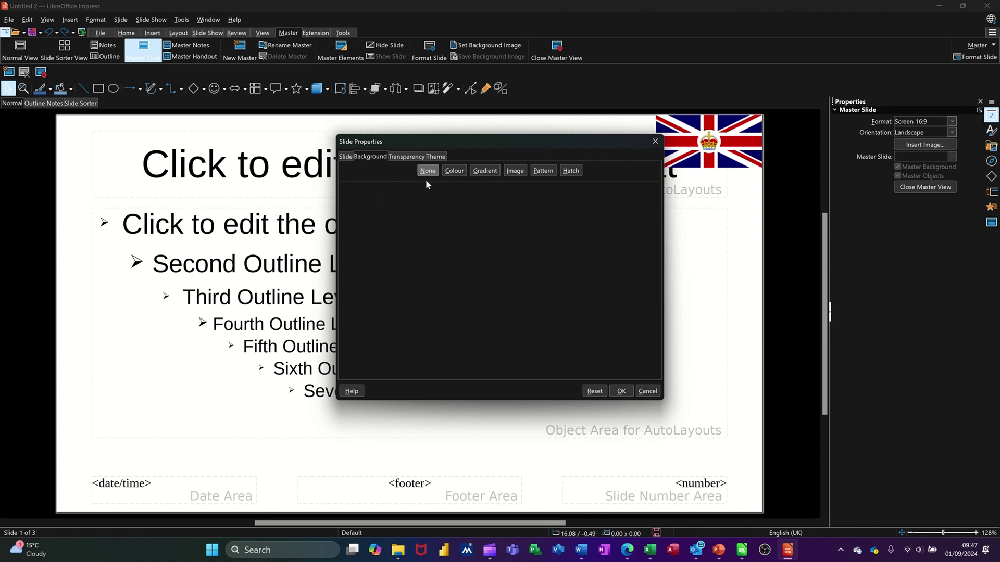
{"action": "left_click", "coordinate": [453, 173]}
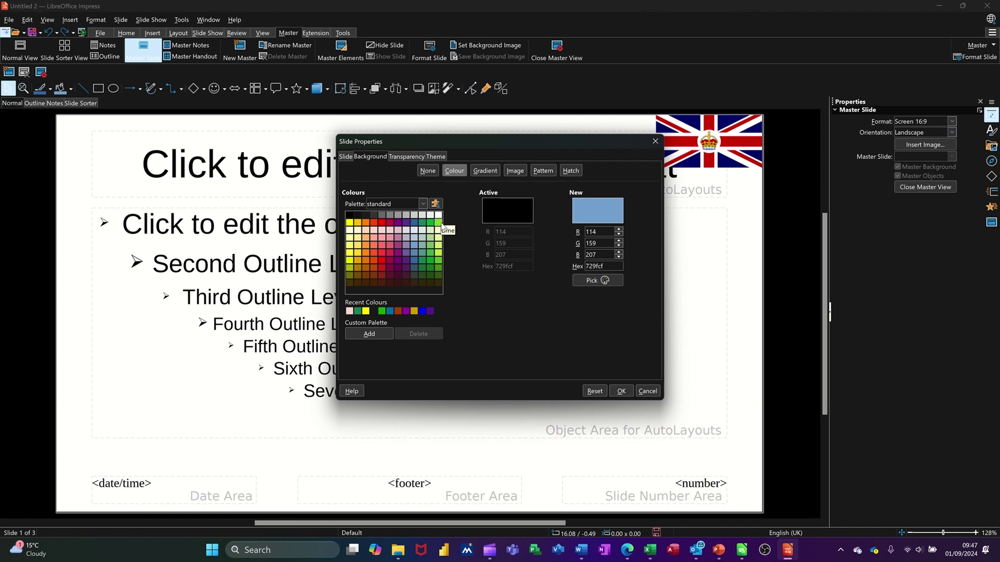
{"action": "left_click", "coordinate": [430, 237]}
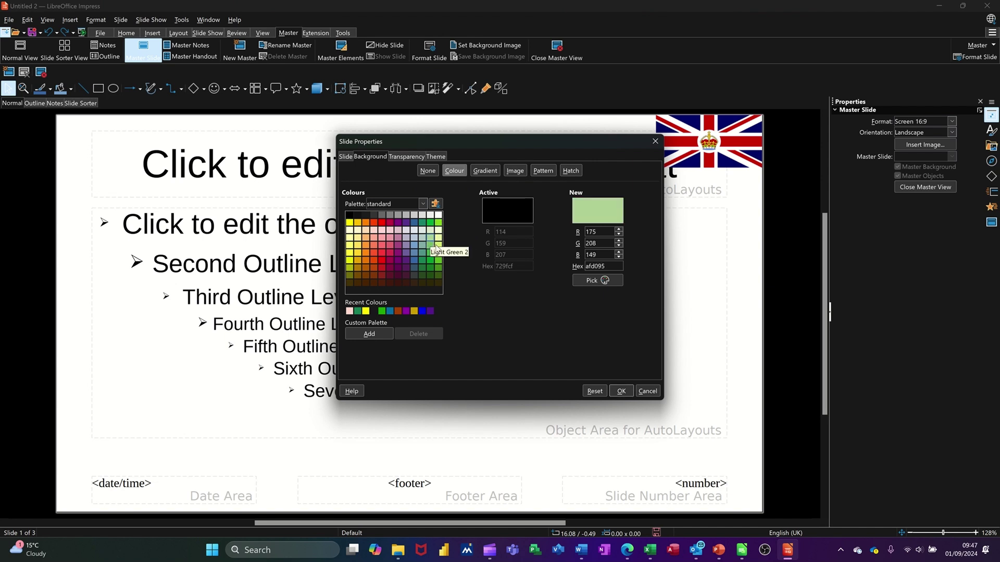
{"action": "left_click", "coordinate": [423, 253]}
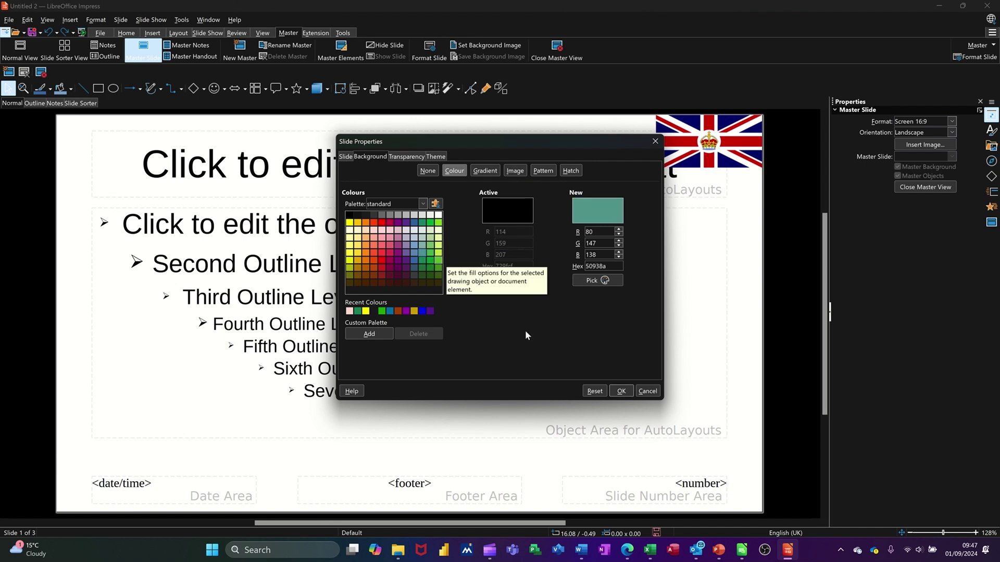
{"action": "left_click", "coordinate": [618, 391]}
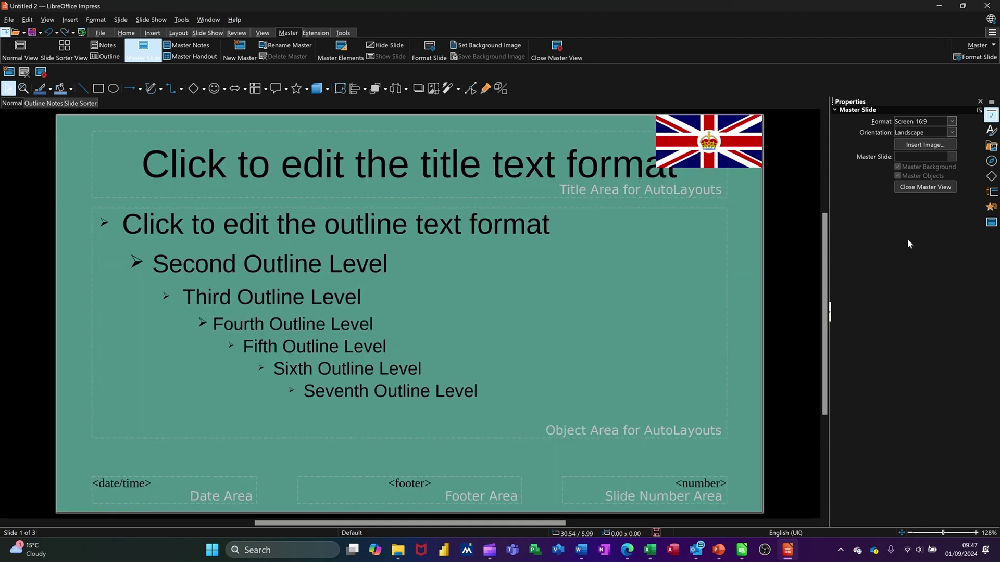
Step: Use the cuirassiers battle JPG as the master background, then select the outline placeholder text
{"action": "left_click", "coordinate": [486, 46]}
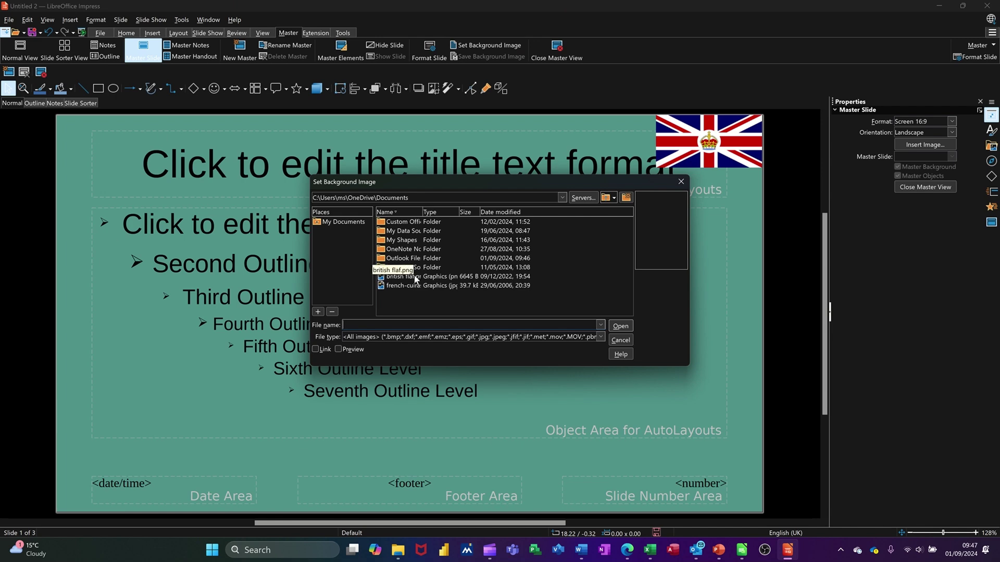
{"action": "double_click", "coordinate": [414, 286]}
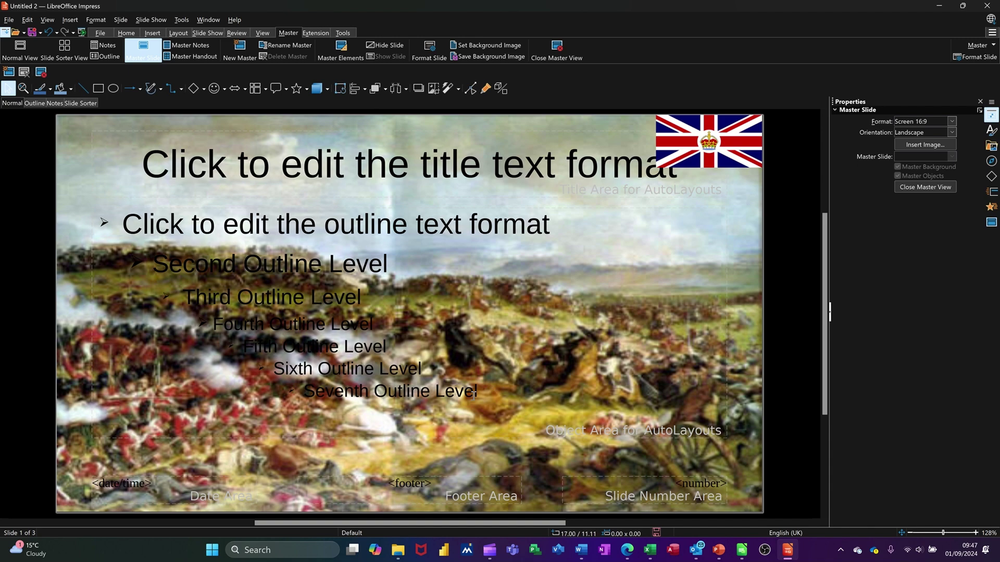
{"action": "left_click_drag", "start_coordinate": [125, 224], "coordinate": [476, 403]}
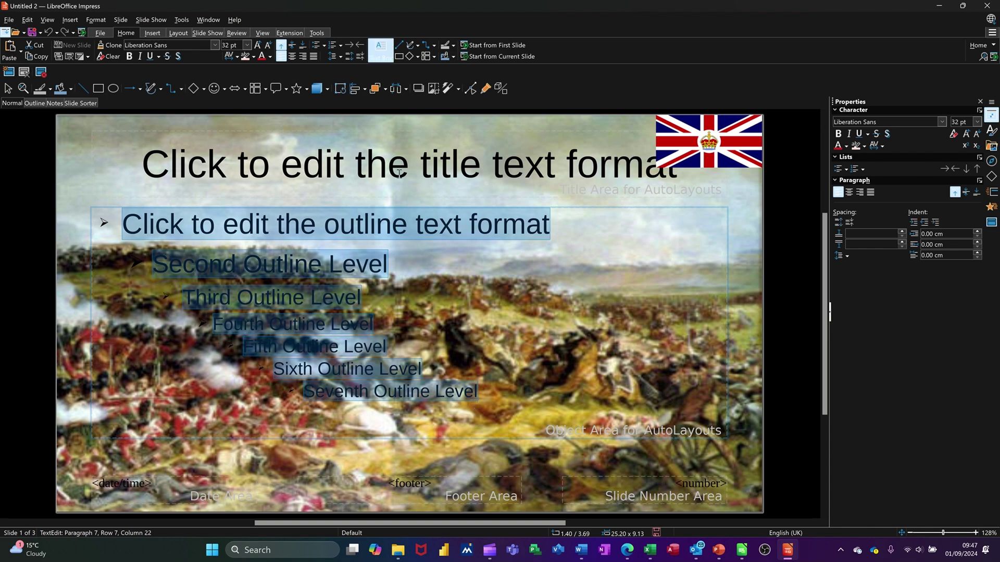
Step: Make the master's outline and title text bold and White
{"action": "key", "text": "ctrl+b"}
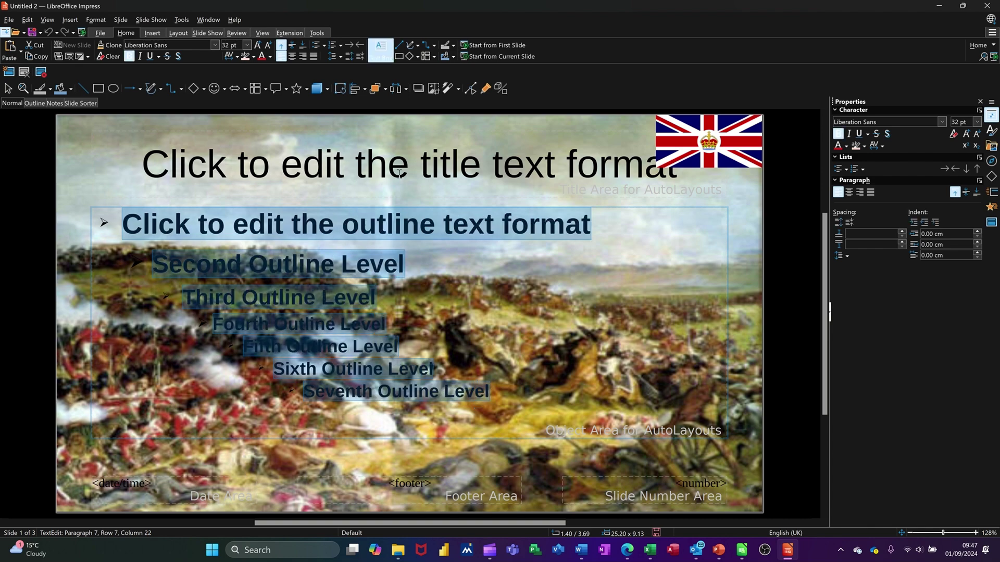
{"action": "left_click_drag", "start_coordinate": [142, 164], "coordinate": [672, 184]}
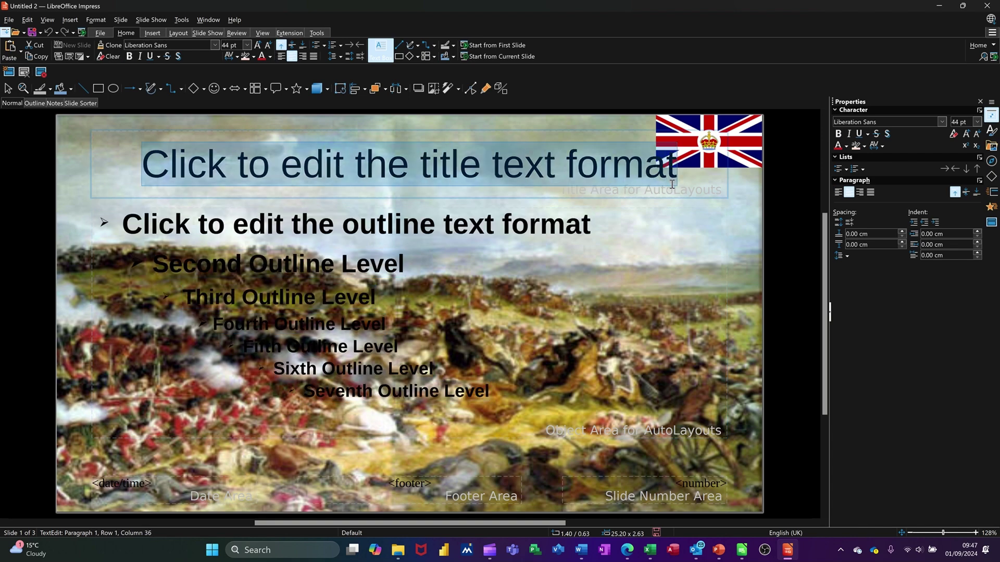
{"action": "key", "text": "ctrl+b"}
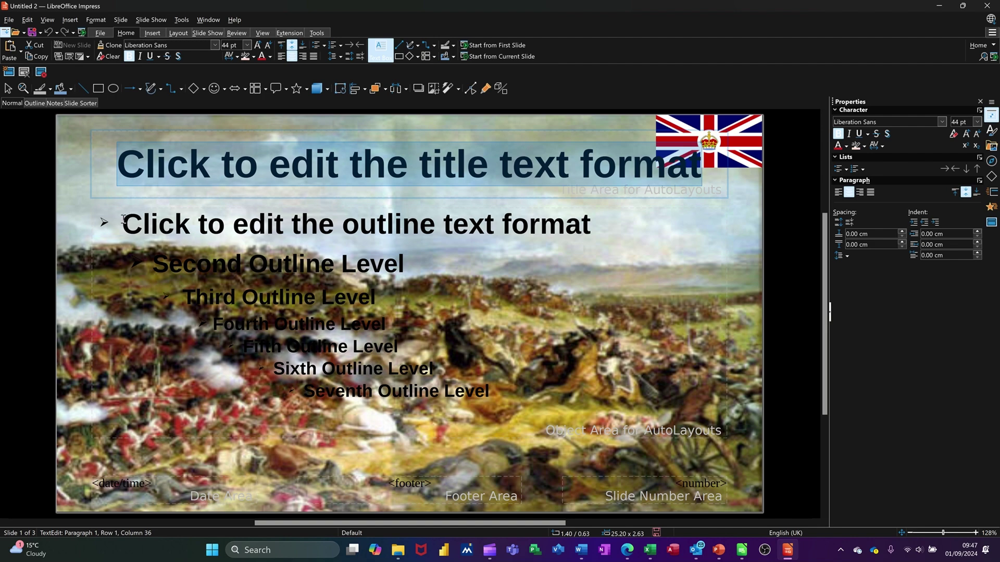
{"action": "left_click_drag", "start_coordinate": [123, 219], "coordinate": [510, 380]}
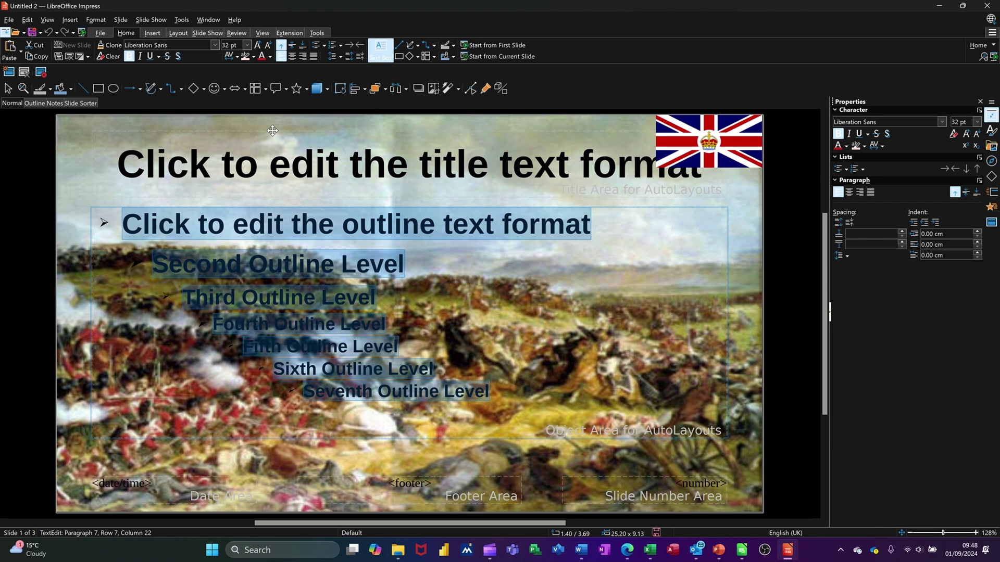
{"action": "left_click", "coordinate": [270, 57]}
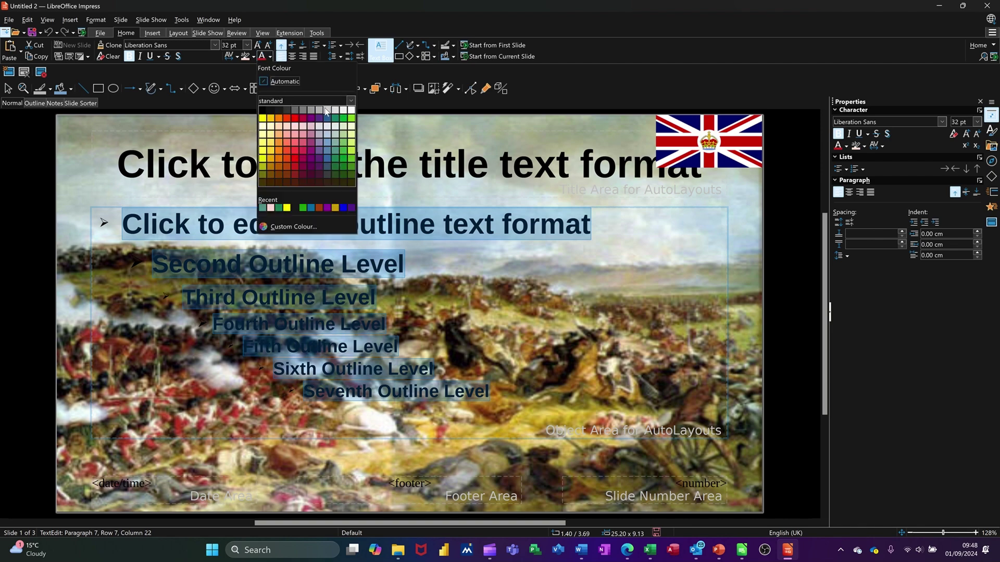
{"action": "left_click", "coordinate": [351, 112]}
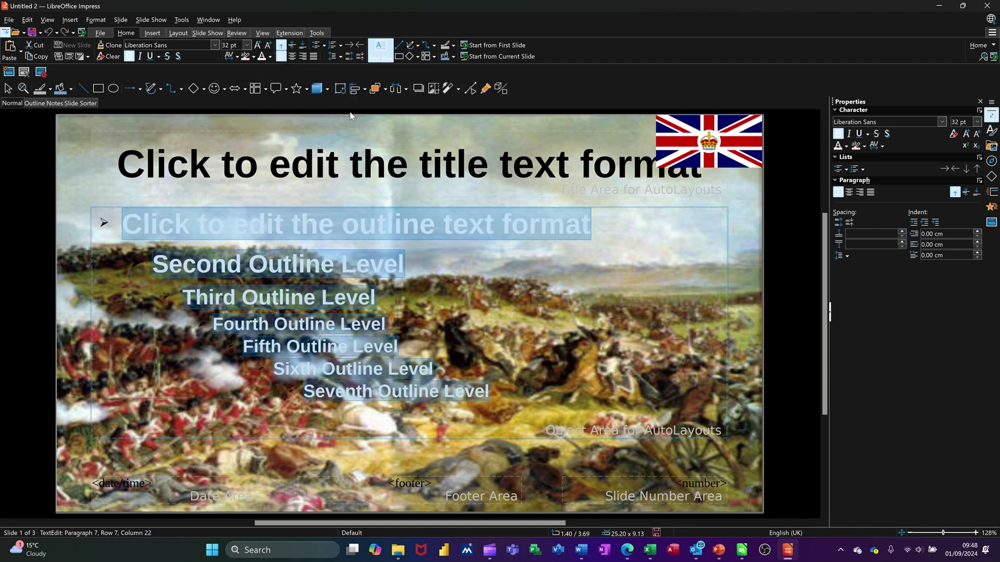
{"action": "key", "text": "Escape"}
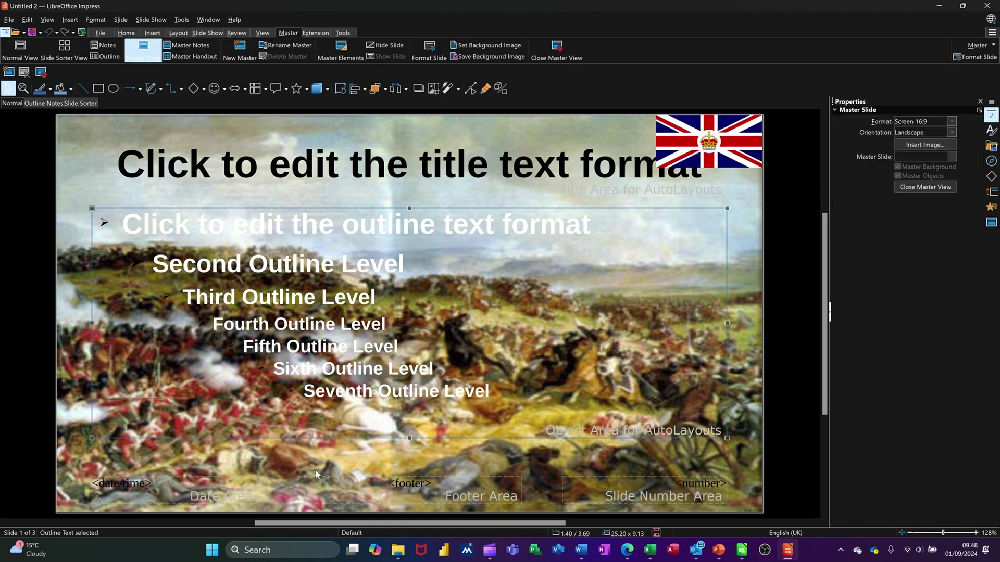
{"action": "key", "text": "Escape"}
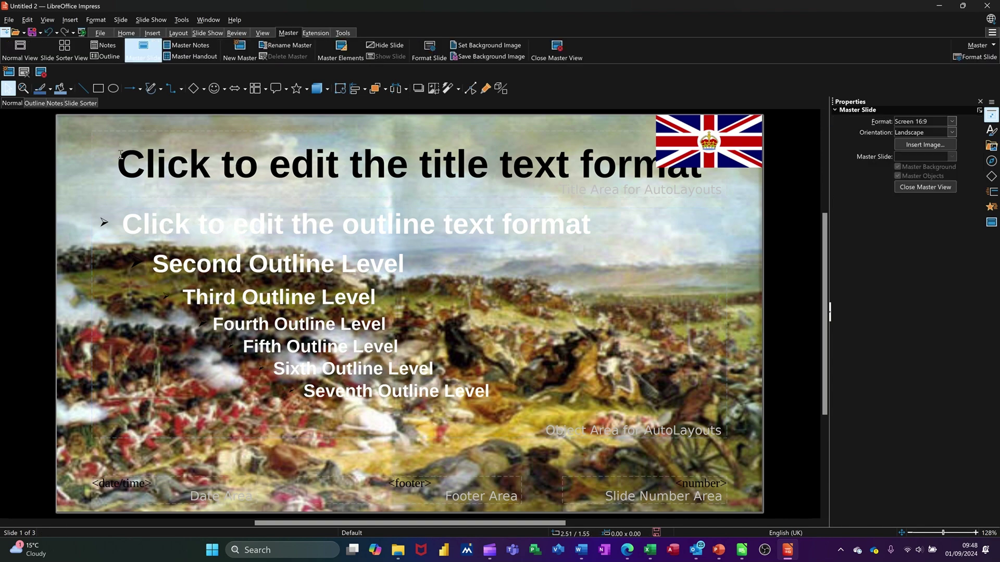
{"action": "left_click_drag", "start_coordinate": [121, 155], "coordinate": [701, 174]}
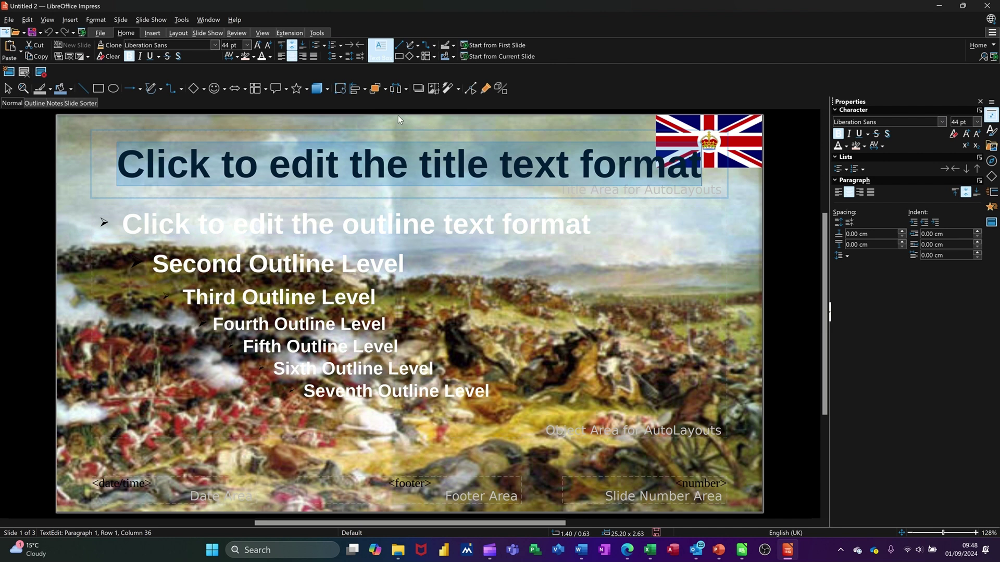
{"action": "left_click", "coordinate": [263, 58]}
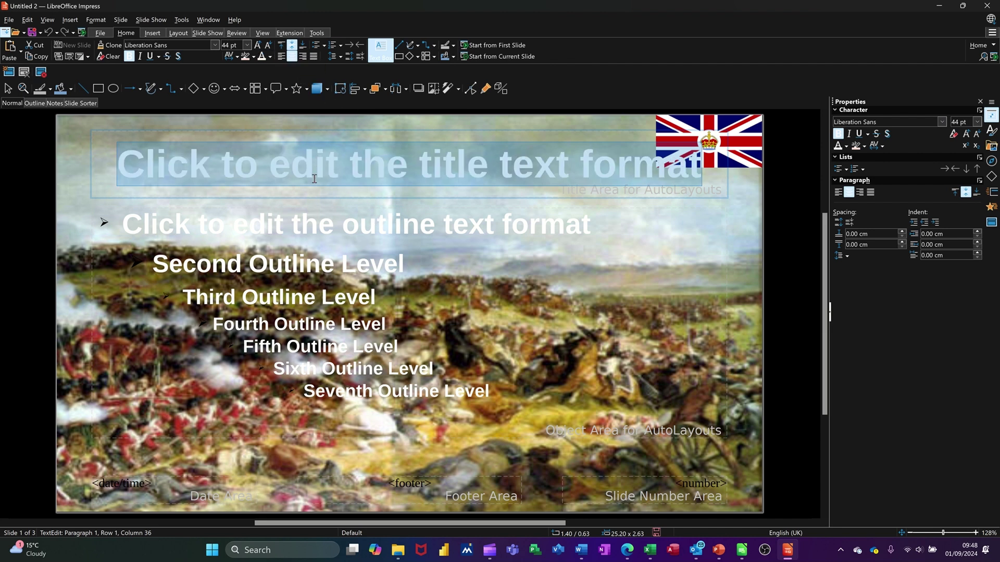
Step: Close master view and display all slides in Outline view
{"action": "left_click", "coordinate": [263, 33]}
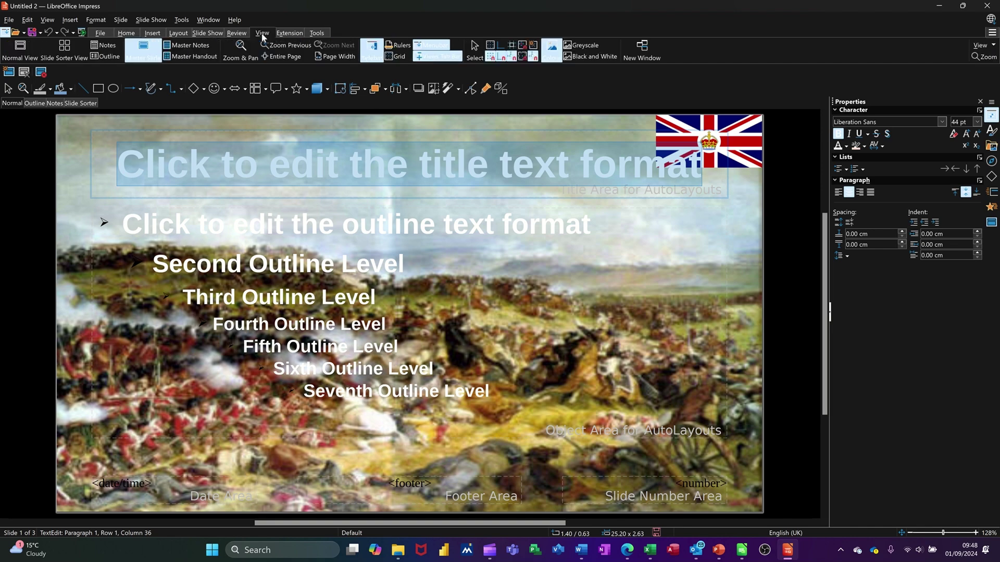
{"action": "left_click", "coordinate": [76, 227]}
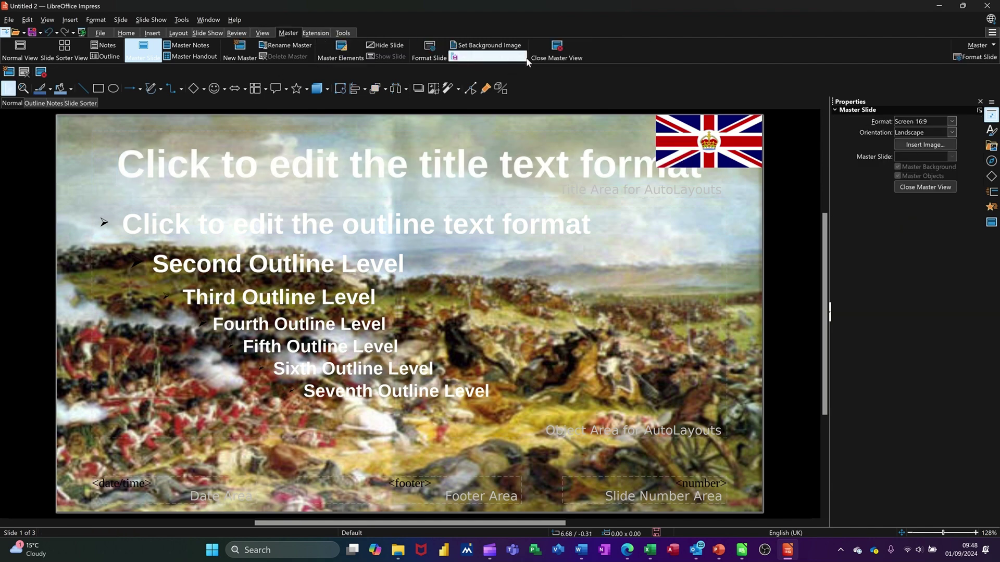
{"action": "left_click", "coordinate": [554, 55]}
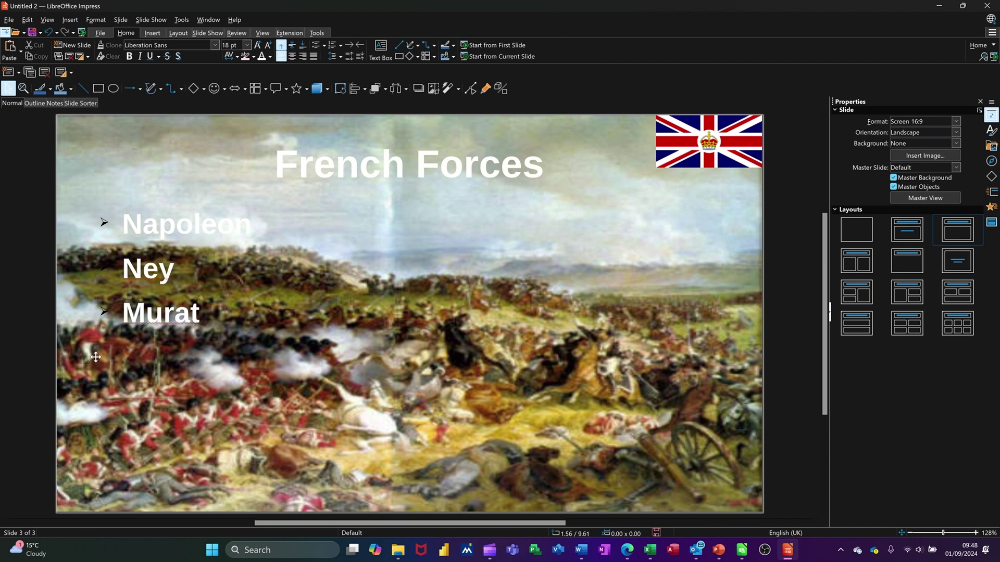
{"action": "left_click", "coordinate": [35, 103]}
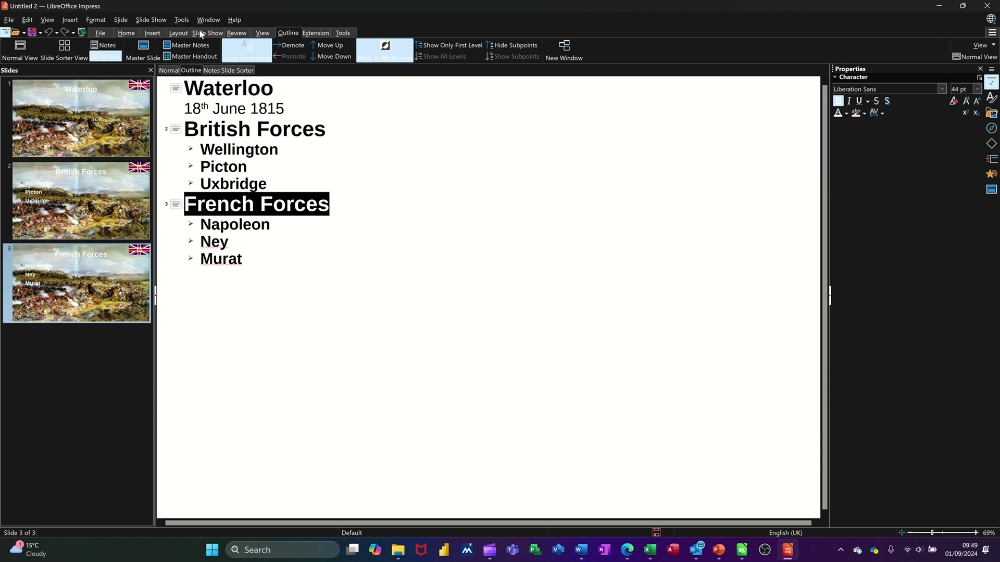
Step: Go through Master Notes back to slide master editing and show the Styles list in the sidebar
{"action": "left_click", "coordinate": [262, 33]}
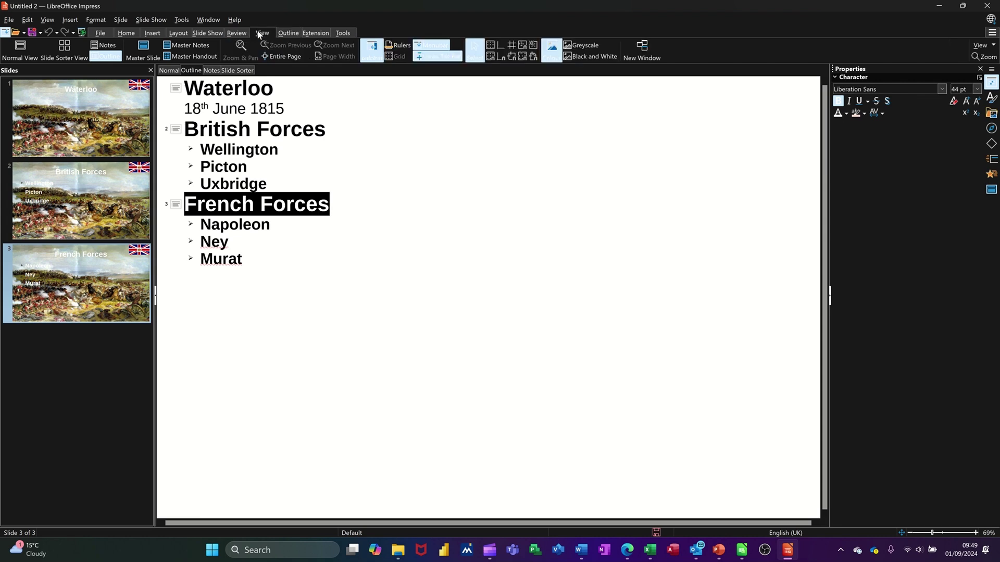
{"action": "left_click", "coordinate": [191, 45]}
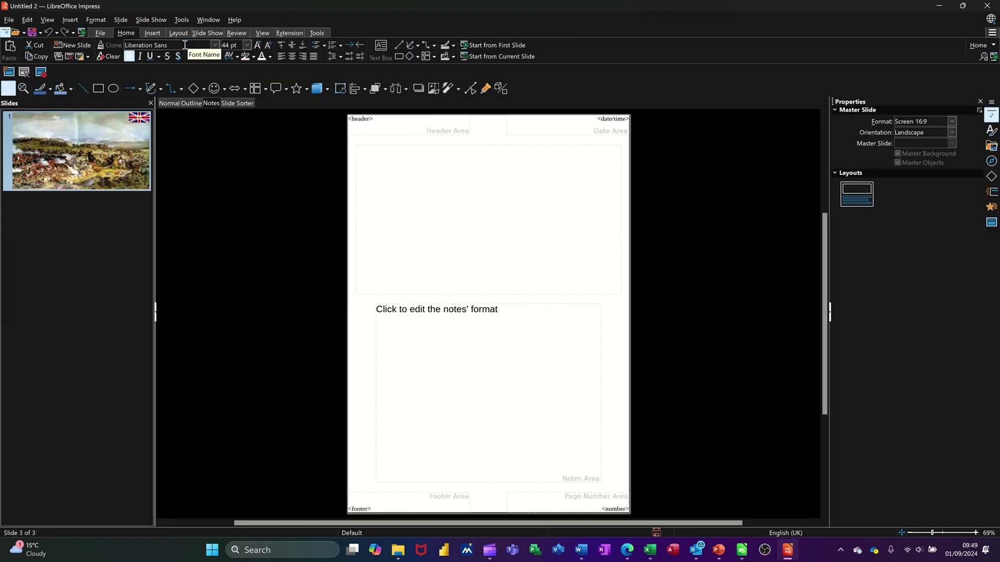
{"action": "left_click", "coordinate": [171, 103]}
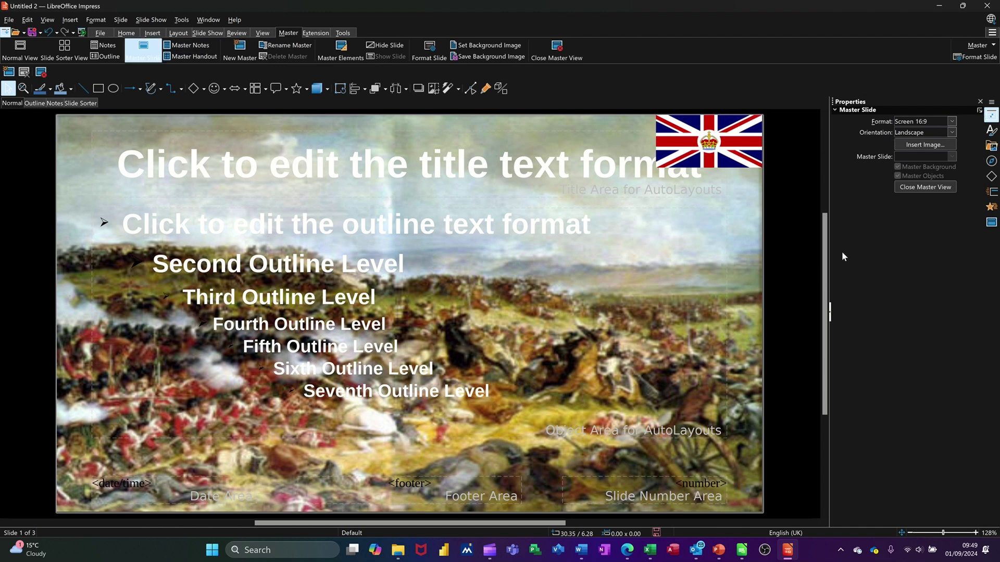
{"action": "left_click", "coordinate": [990, 133]}
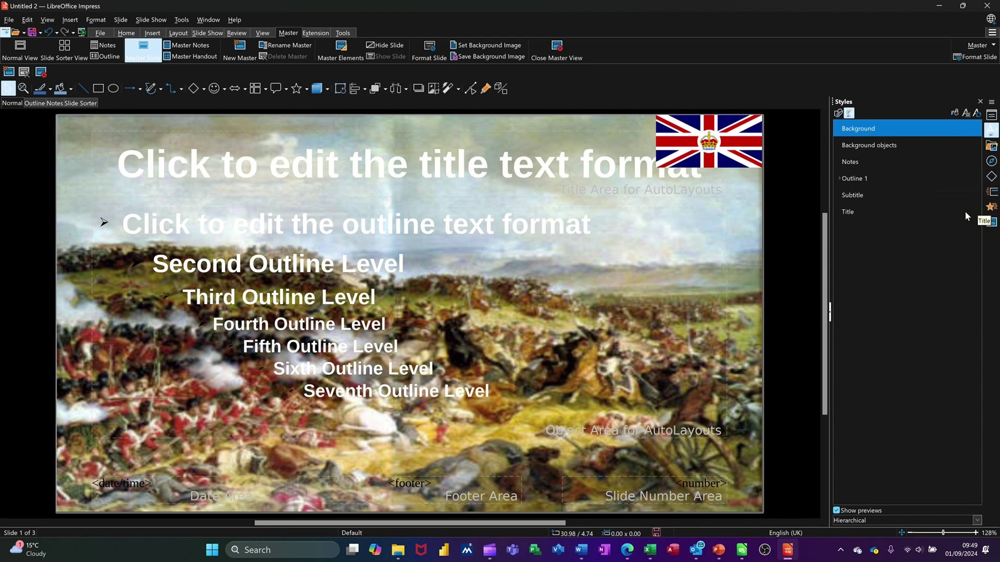
Step: Apply the Checkers slide transition and click into the master's outline placeholder text
{"action": "left_click", "coordinate": [992, 193]}
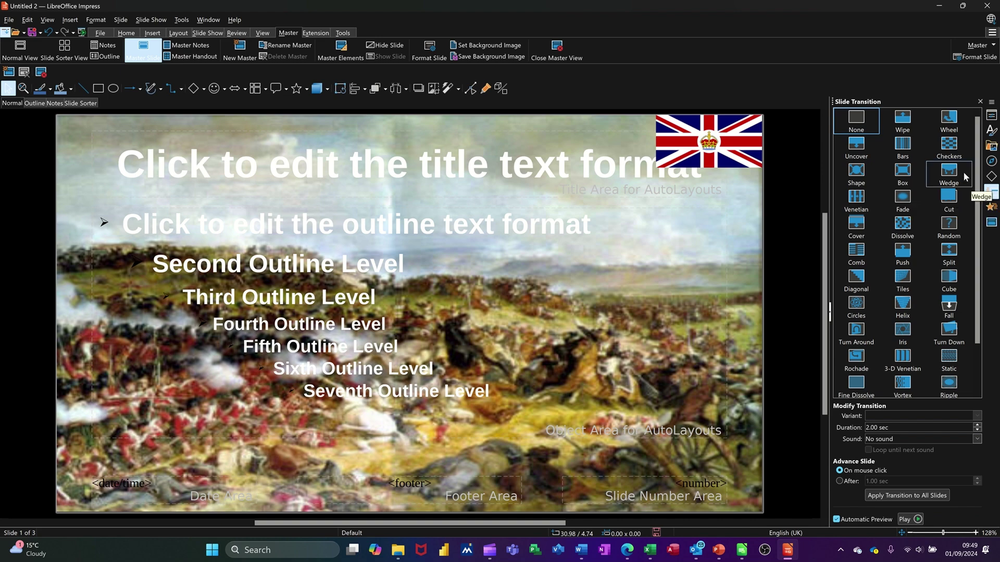
{"action": "left_click", "coordinate": [947, 150]}
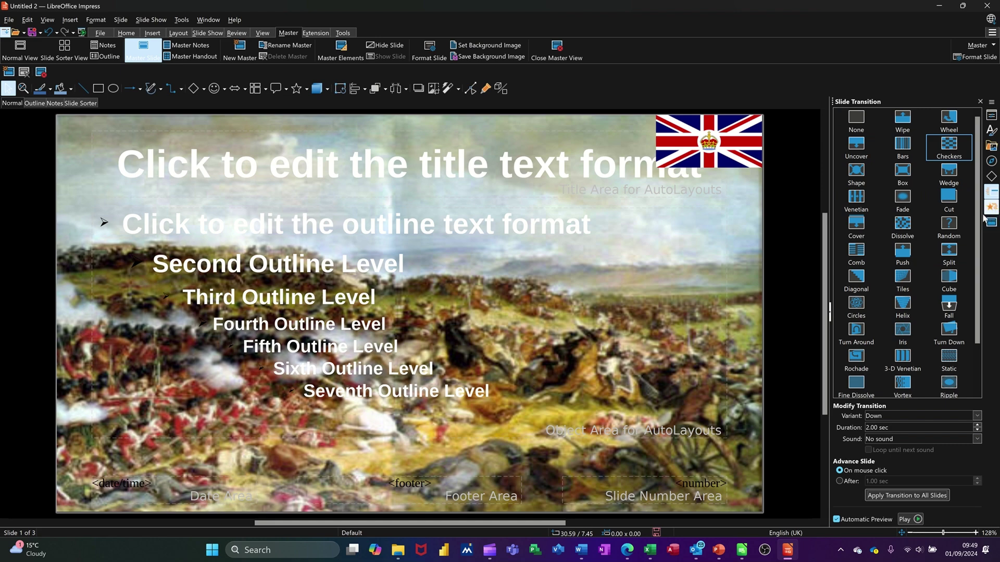
{"action": "left_click", "coordinate": [118, 215]}
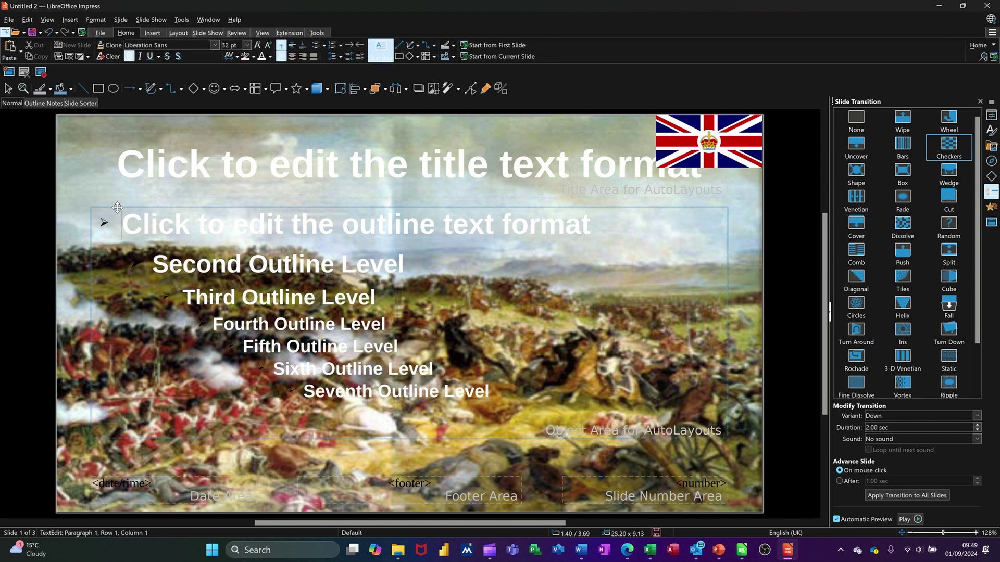
Step: Give the master's outline text a Chequerboard entrance animation, deleting the accidental duplicate effect
{"action": "left_click", "coordinate": [117, 208]}
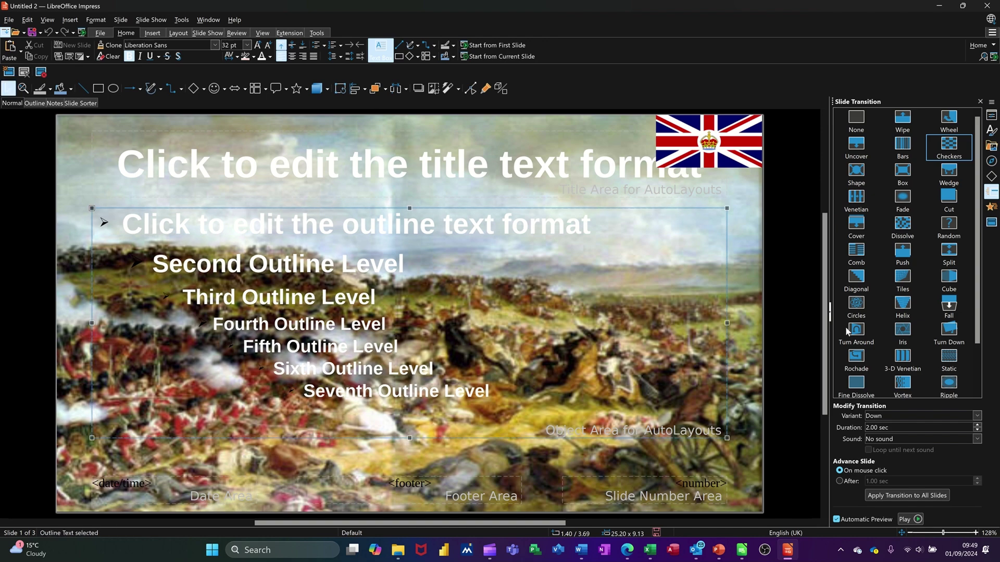
{"action": "left_click", "coordinate": [990, 208]}
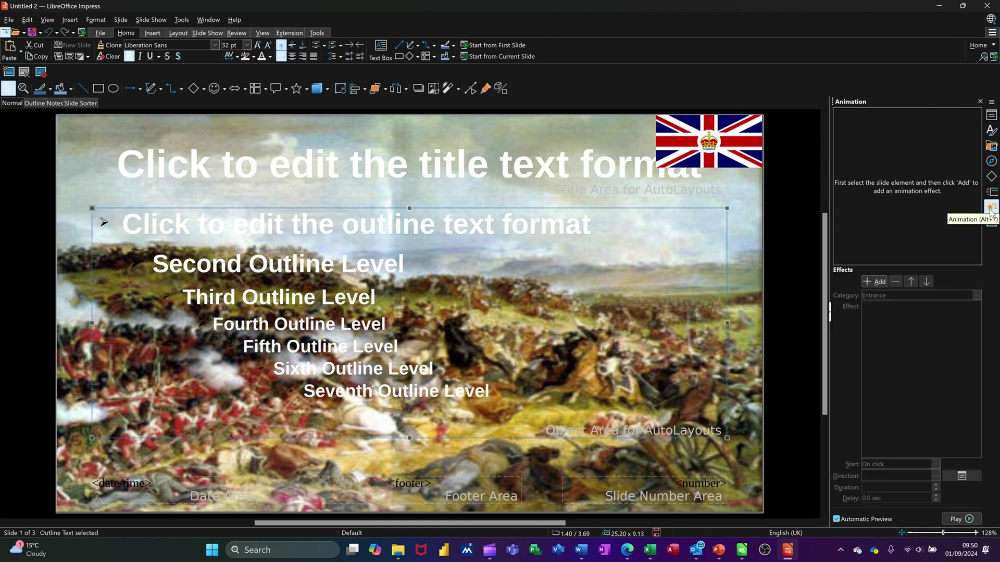
{"action": "left_click", "coordinate": [867, 282]}
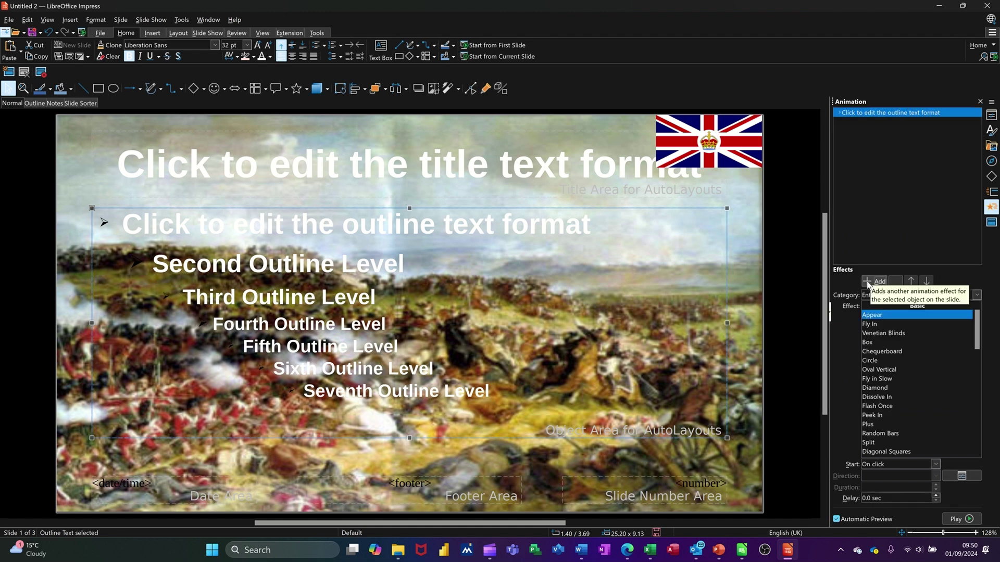
{"action": "left_click", "coordinate": [880, 352]}
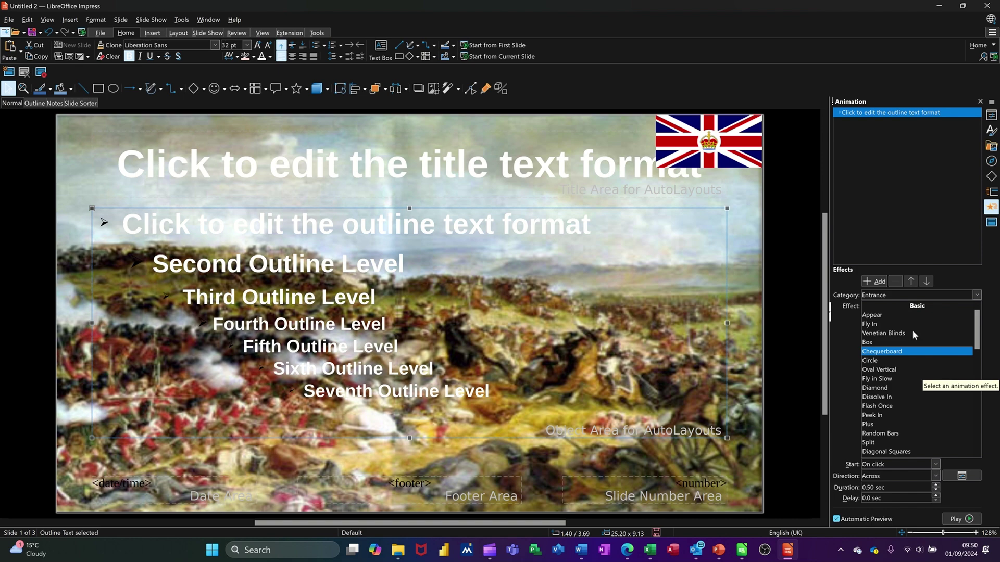
{"action": "left_click", "coordinate": [863, 277]}
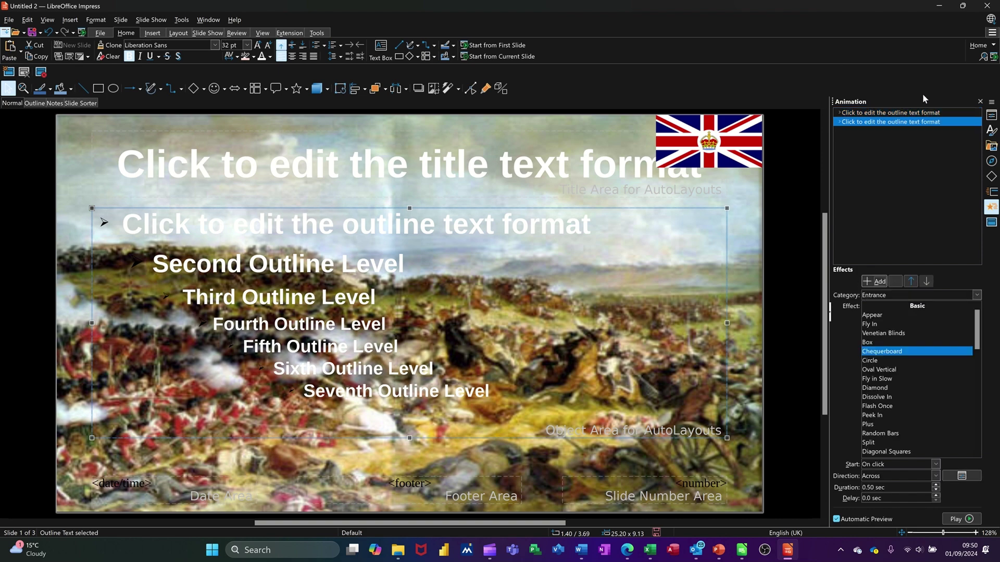
{"action": "left_click", "coordinate": [877, 113]}
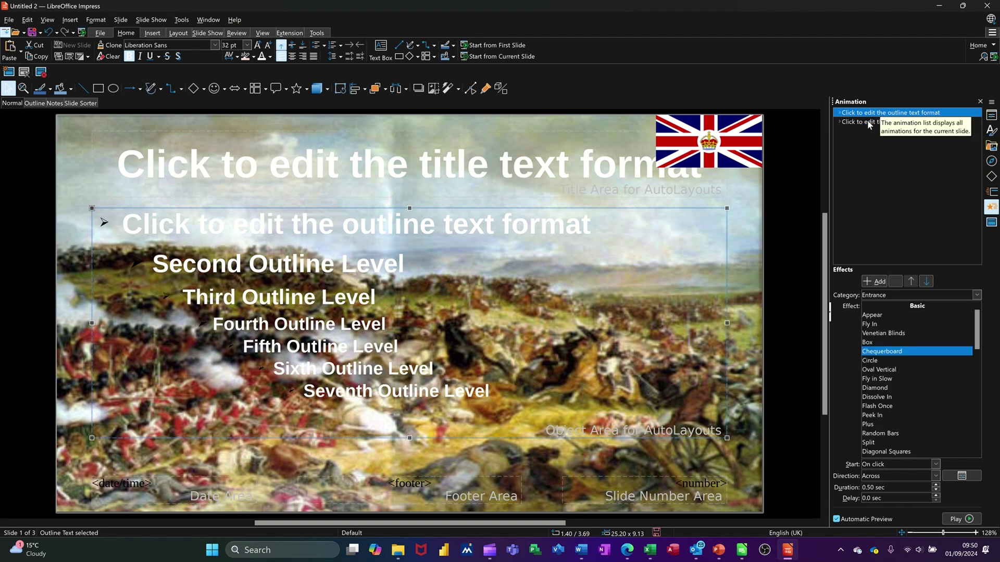
{"action": "left_click", "coordinate": [850, 121]}
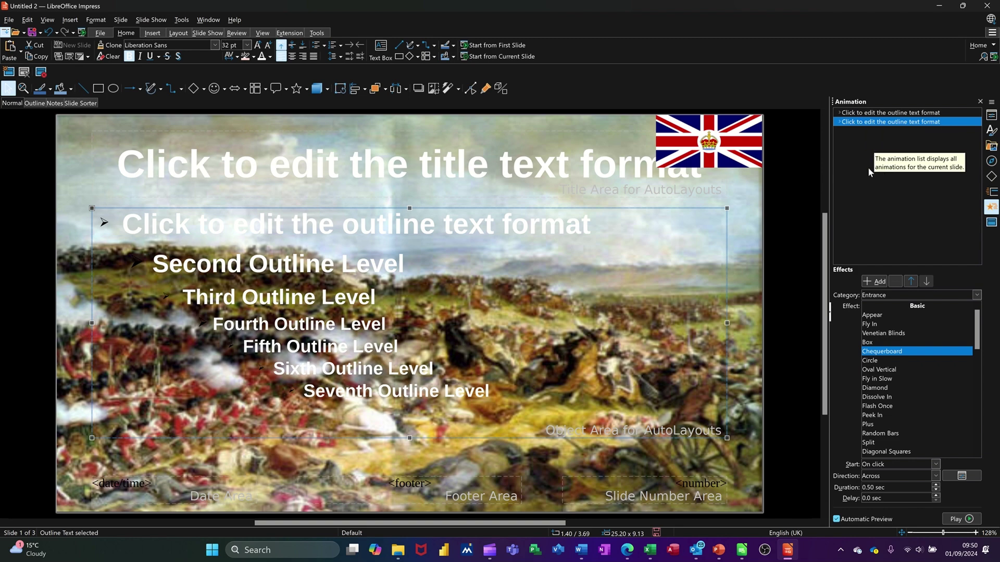
{"action": "key", "text": "Delete"}
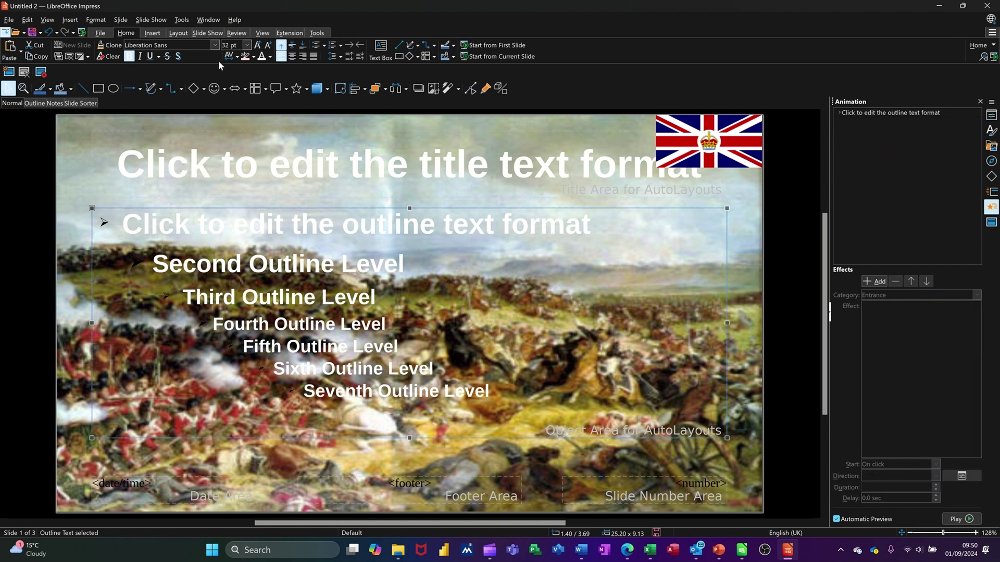
Step: Check the master's outline and title placeholders, then close master view to return to the French Forces slide
{"action": "left_click", "coordinate": [67, 183]}
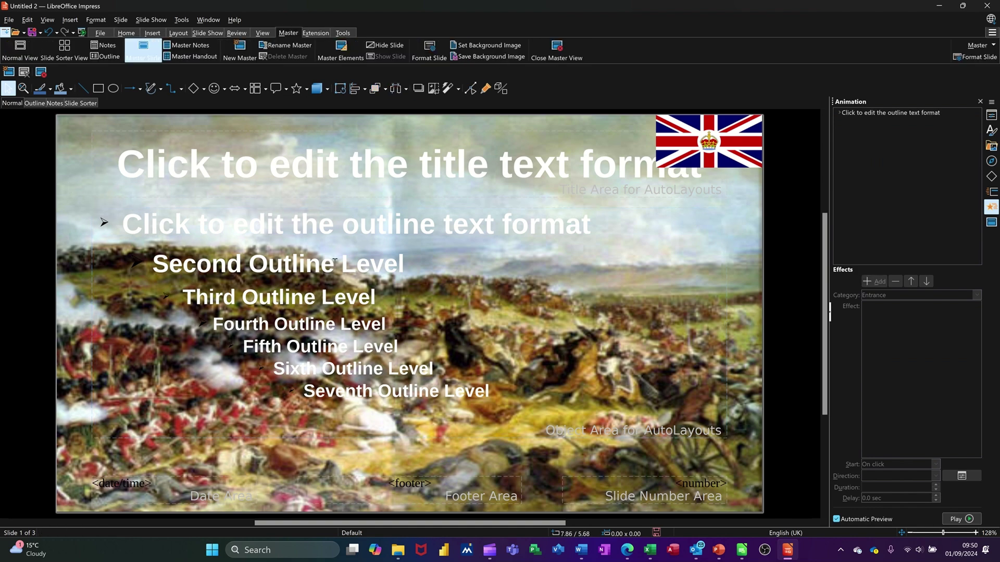
{"action": "left_click", "coordinate": [190, 225]}
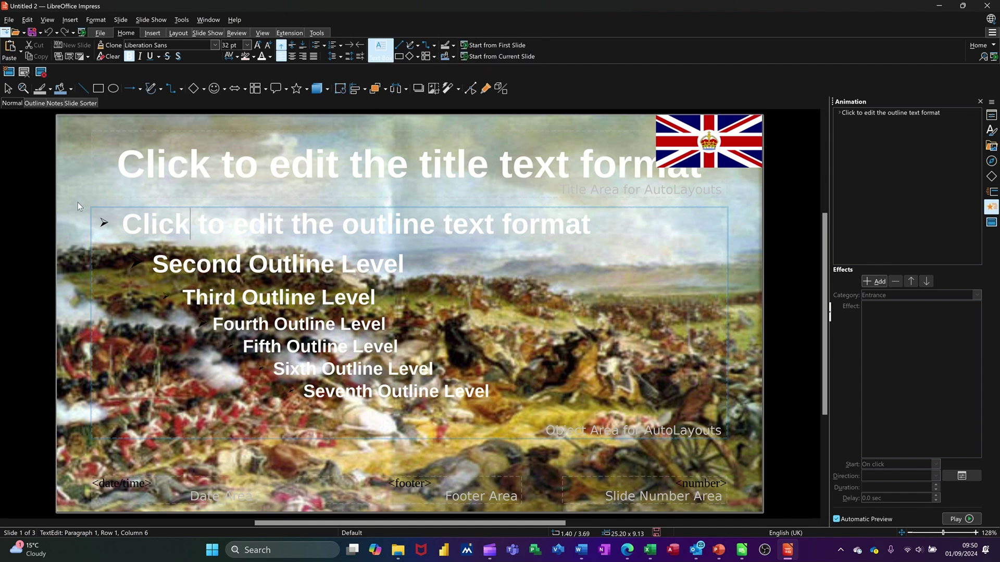
{"action": "left_click", "coordinate": [130, 178]}
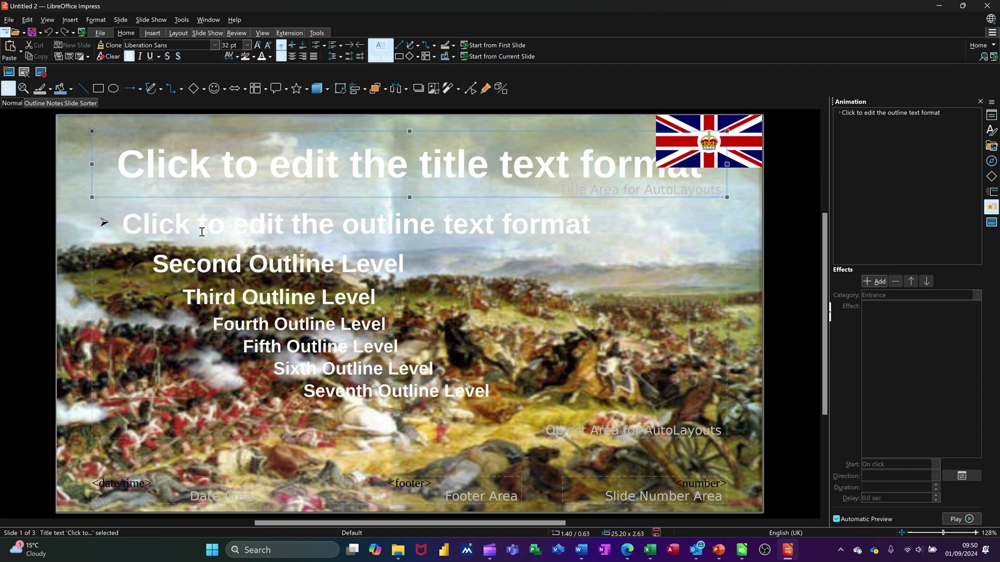
{"action": "left_click", "coordinate": [67, 219]}
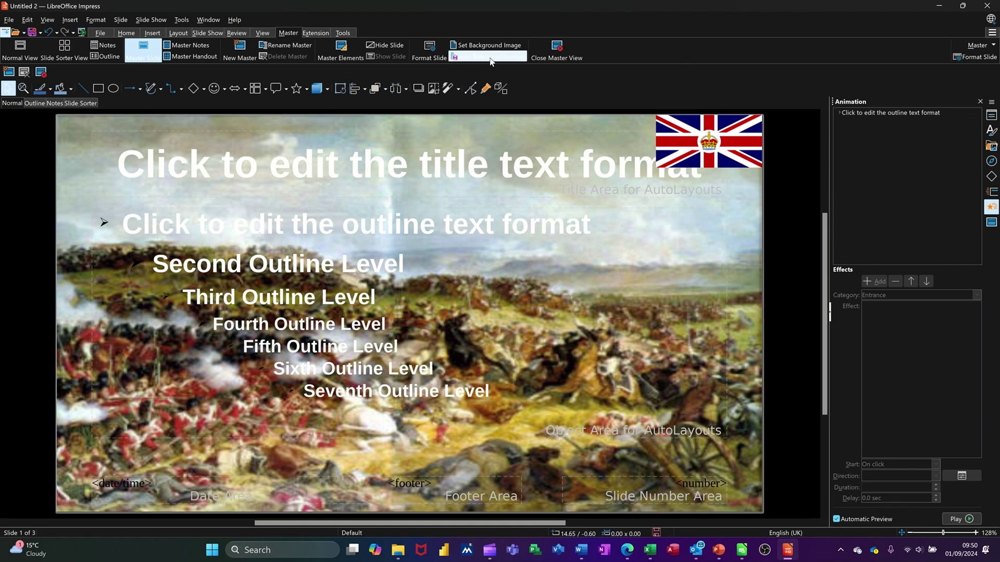
{"action": "left_click", "coordinate": [552, 44]}
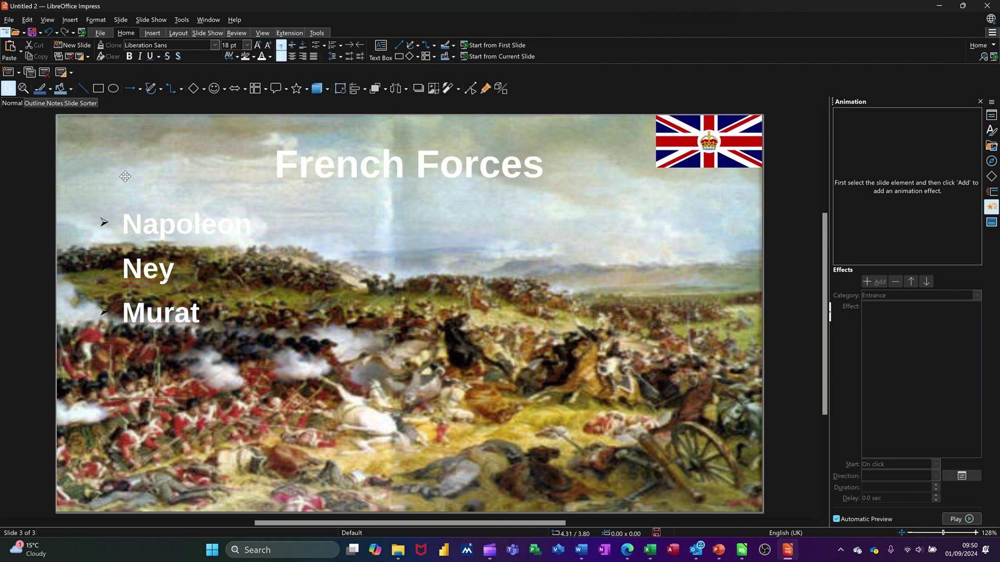
Step: Show the outline, then display slide 1, Waterloo, in Normal view
{"action": "left_click", "coordinate": [38, 104]}
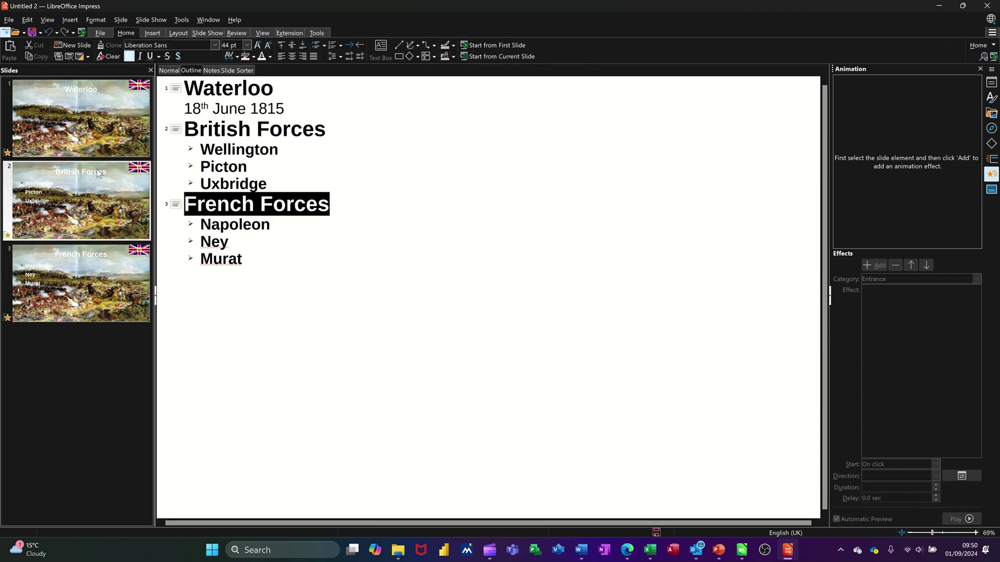
{"action": "left_click", "coordinate": [107, 135]}
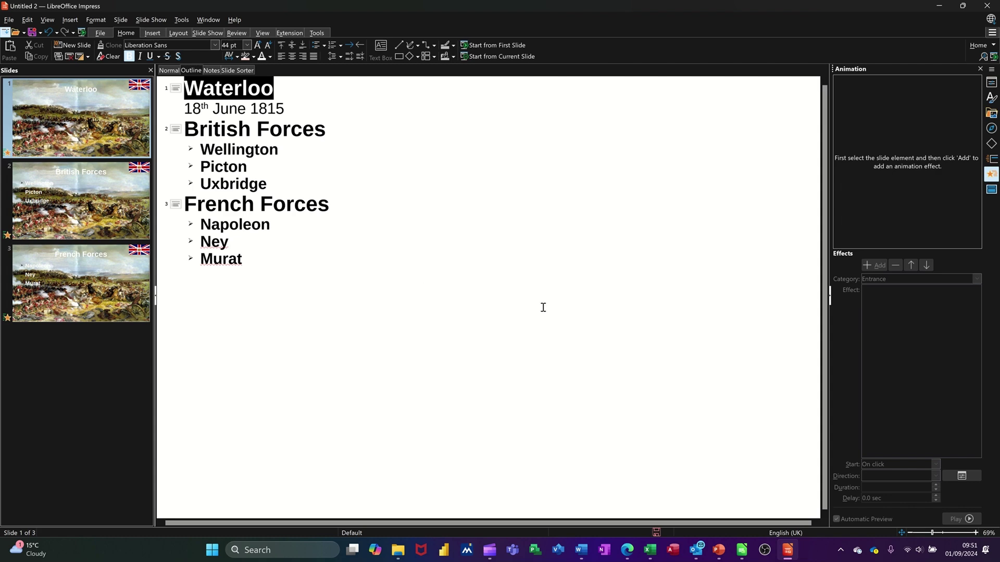
{"action": "left_click", "coordinate": [167, 71]}
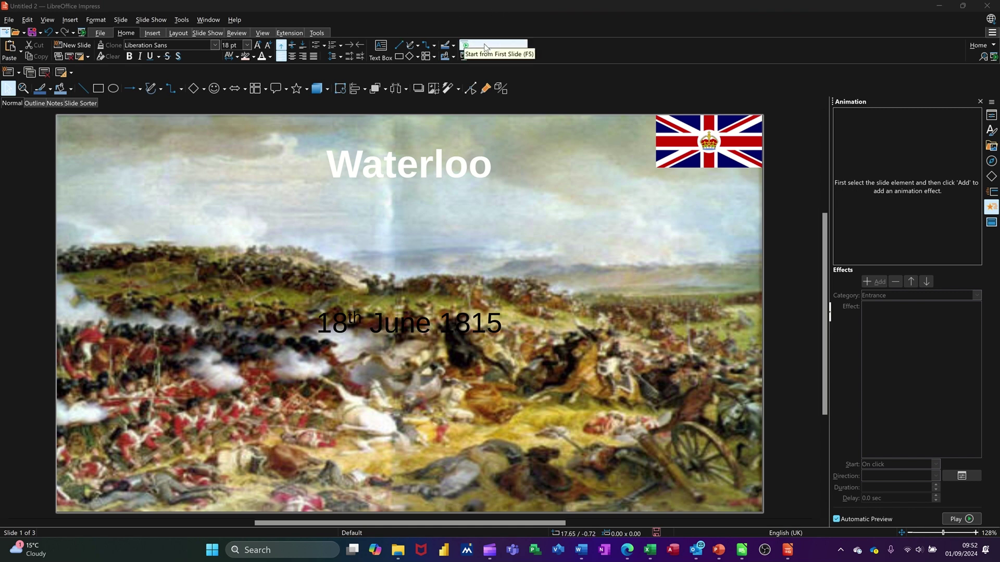
{"action": "left_click", "coordinate": [484, 46]}
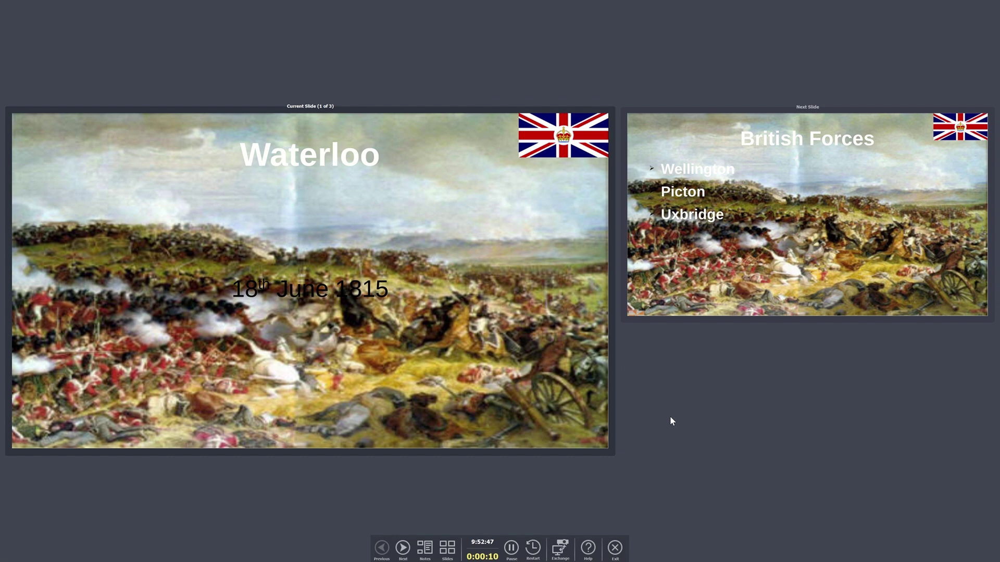
{"action": "key", "text": "Right"}
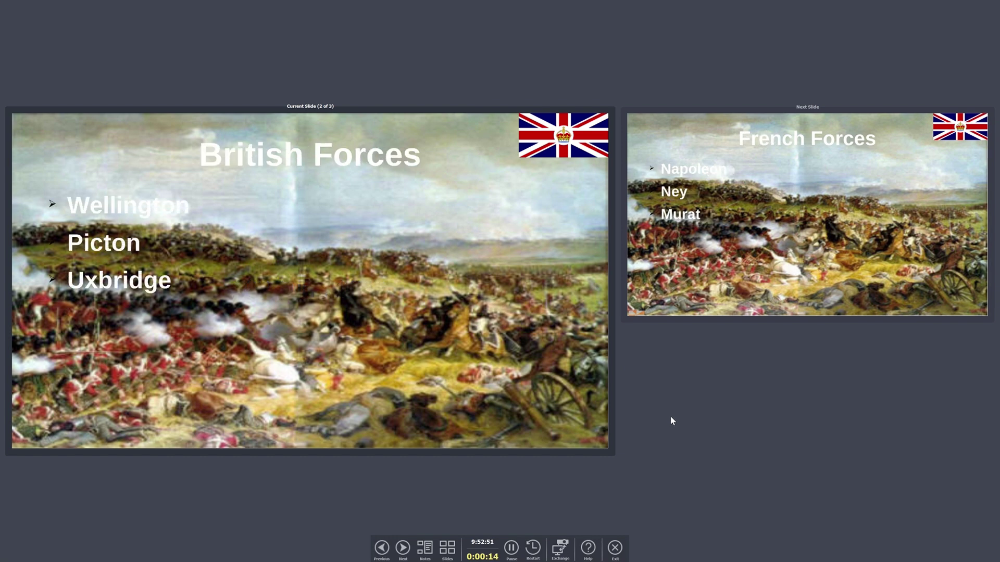
{"action": "key", "text": "Right"}
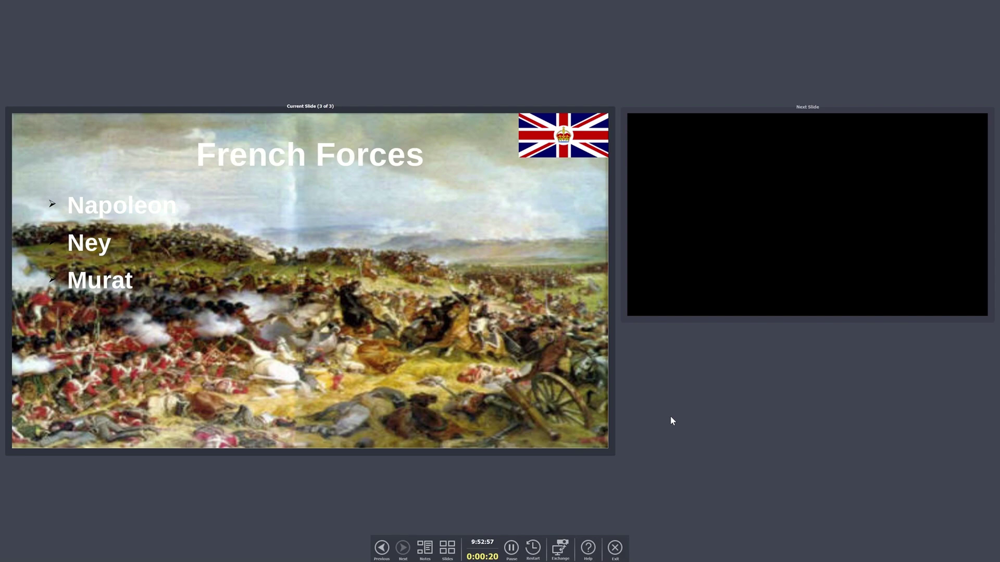
{"action": "key", "text": "Escape"}
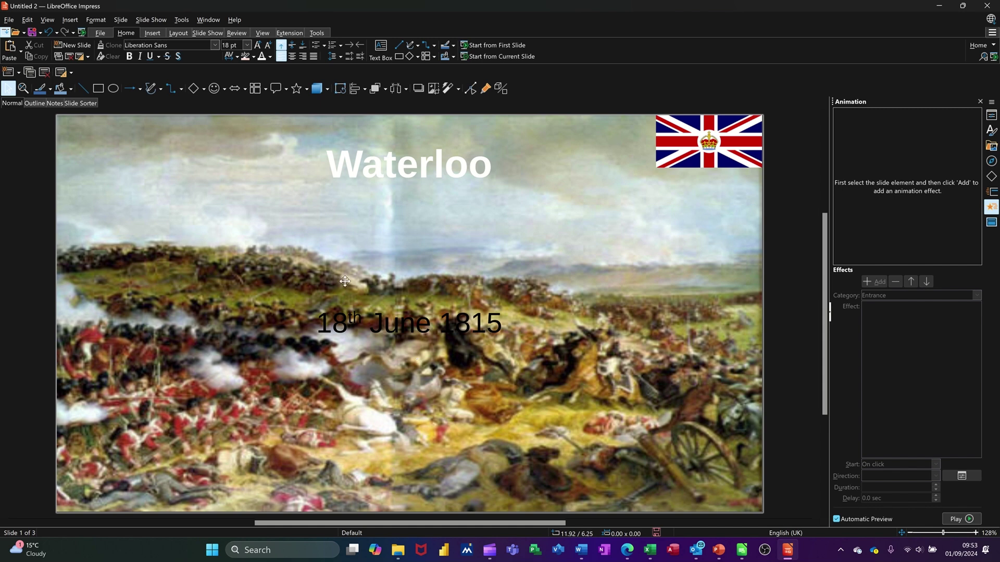
{"action": "left_click", "coordinate": [436, 270]}
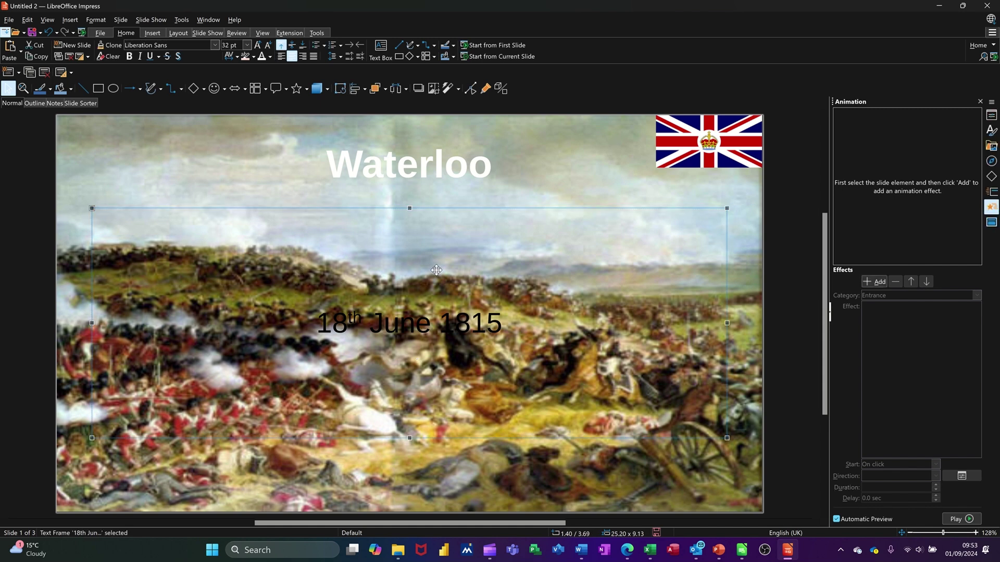
{"action": "left_click", "coordinate": [557, 178]}
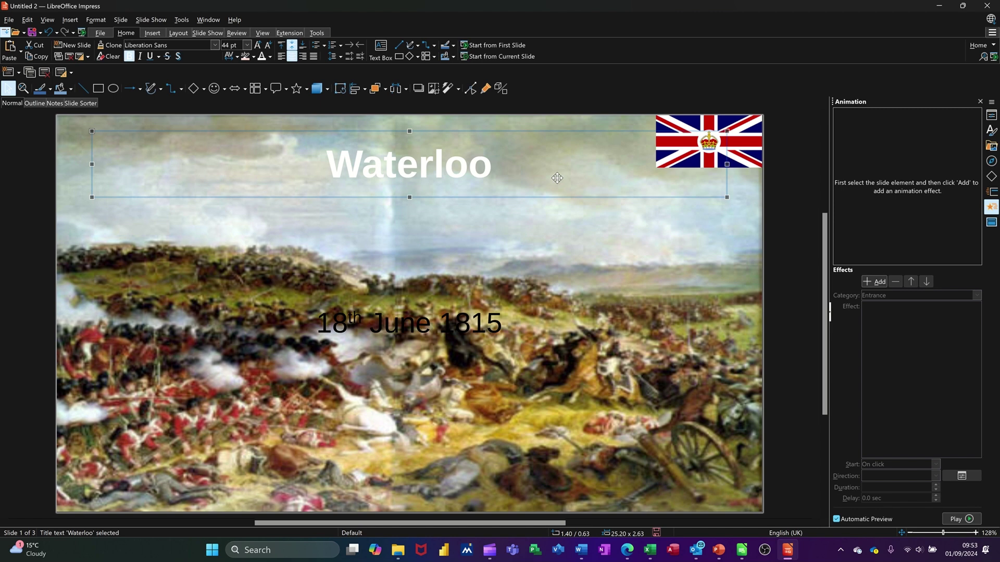